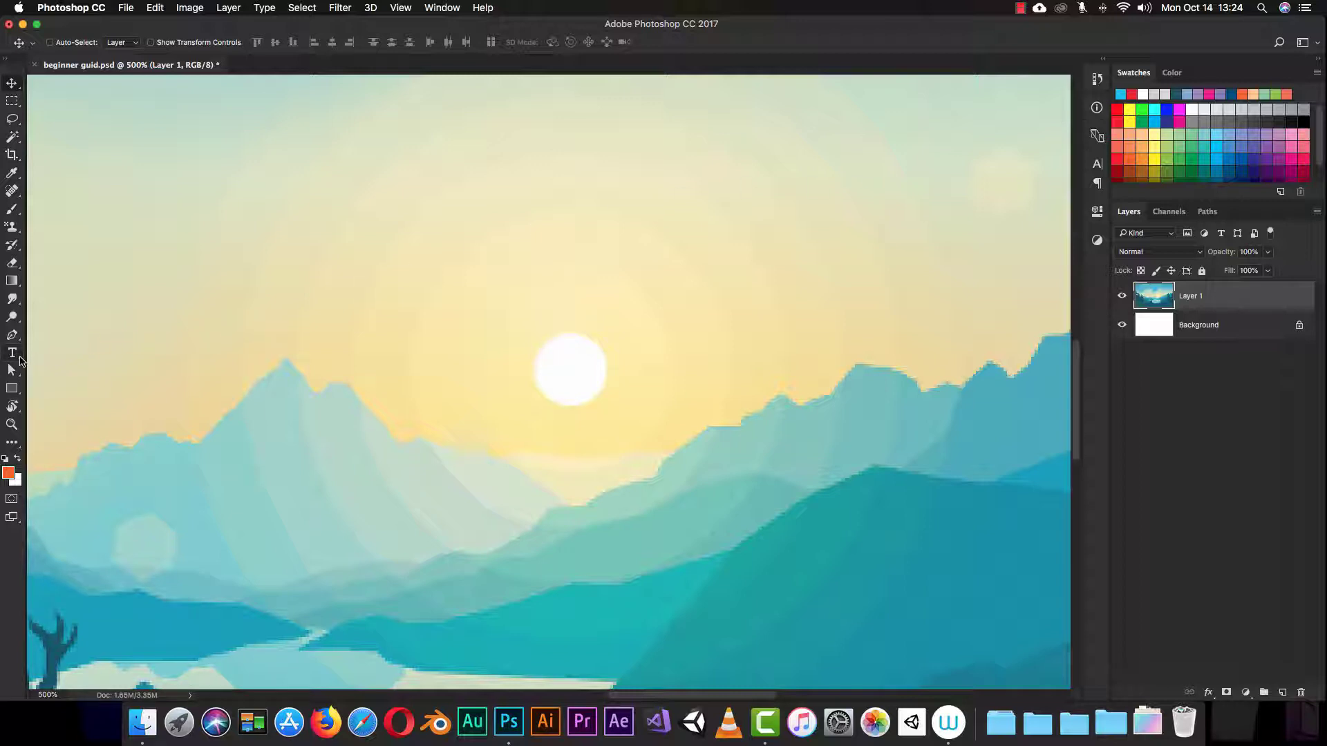
click(12, 336)
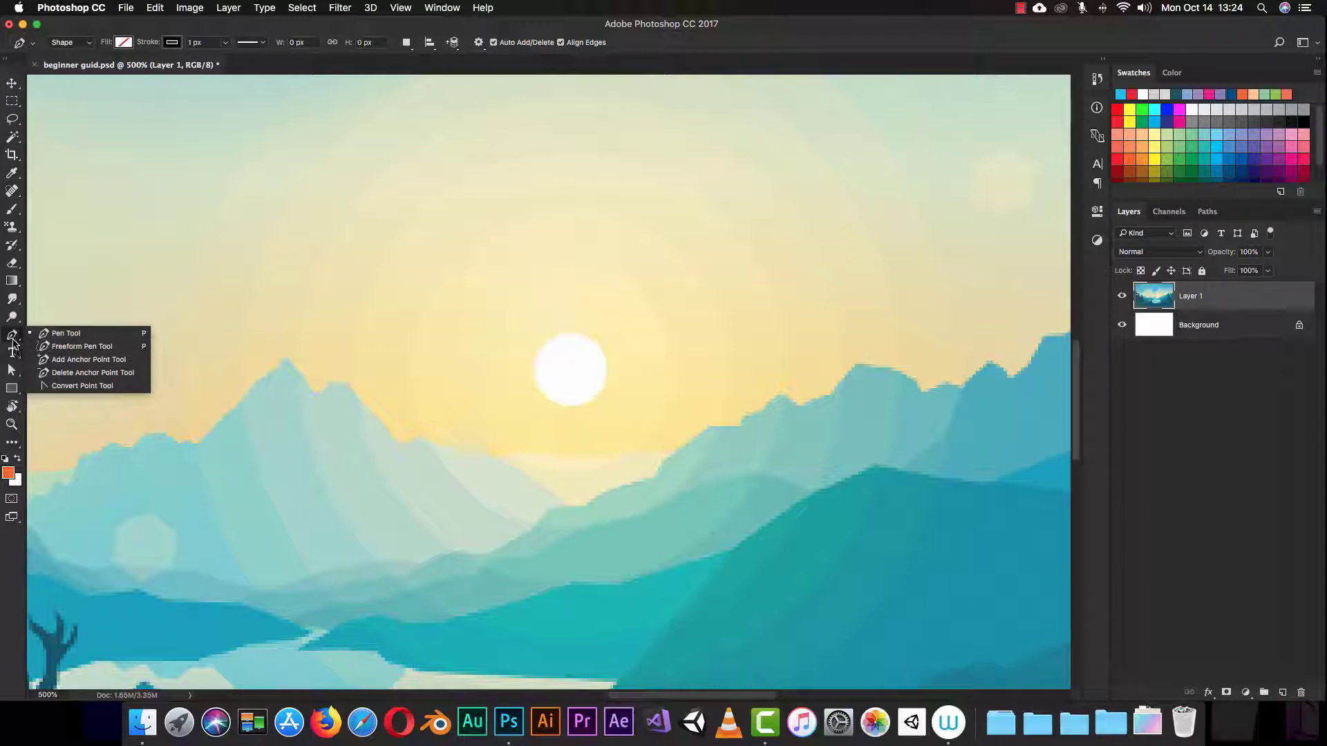
click(15, 340)
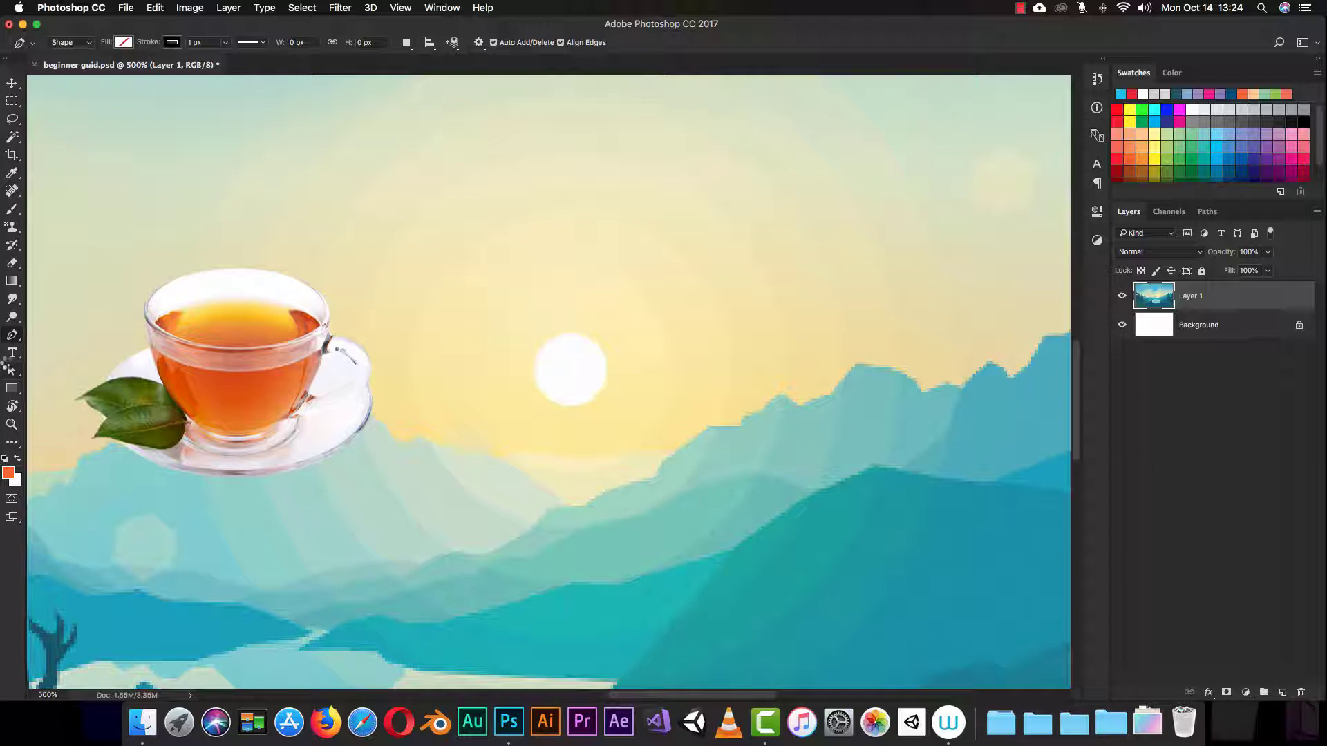
- Add a 30 px Star Guard text layer reading "beginner" in the sky above the sun and commit it
key(t)
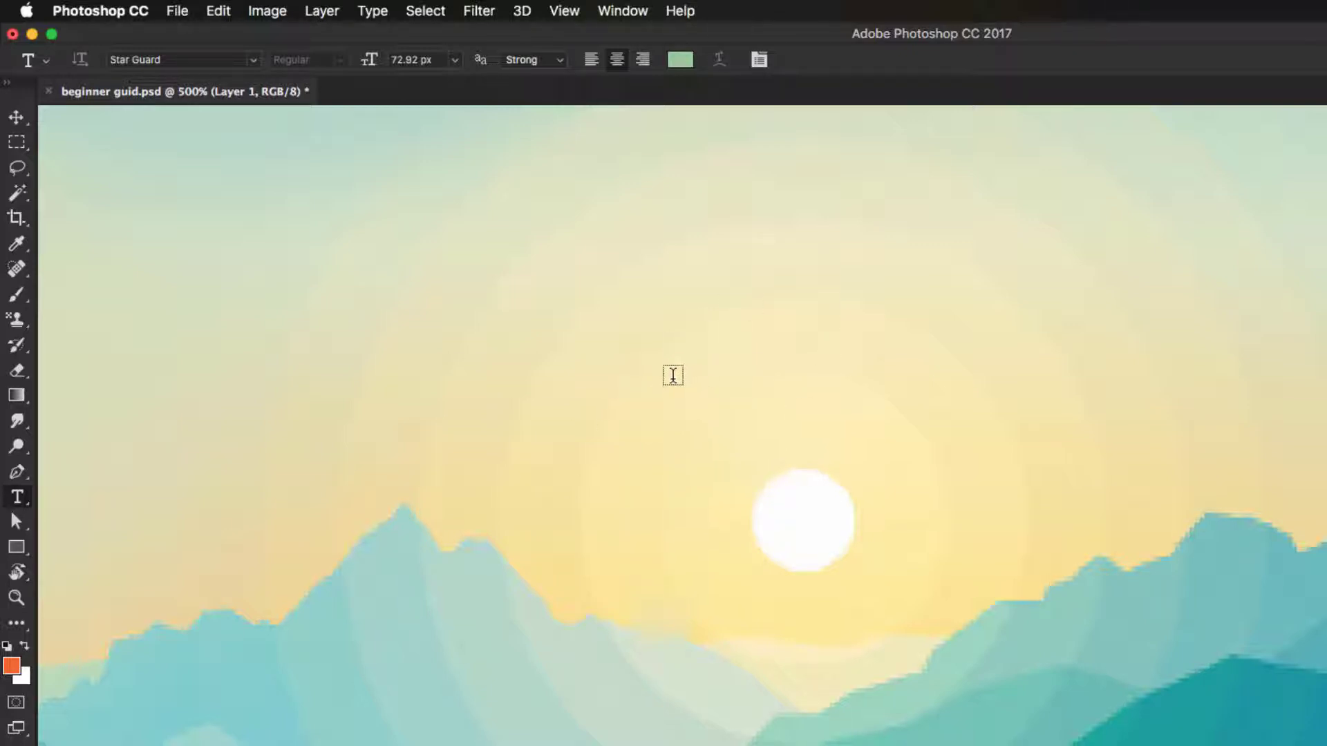
click(675, 385)
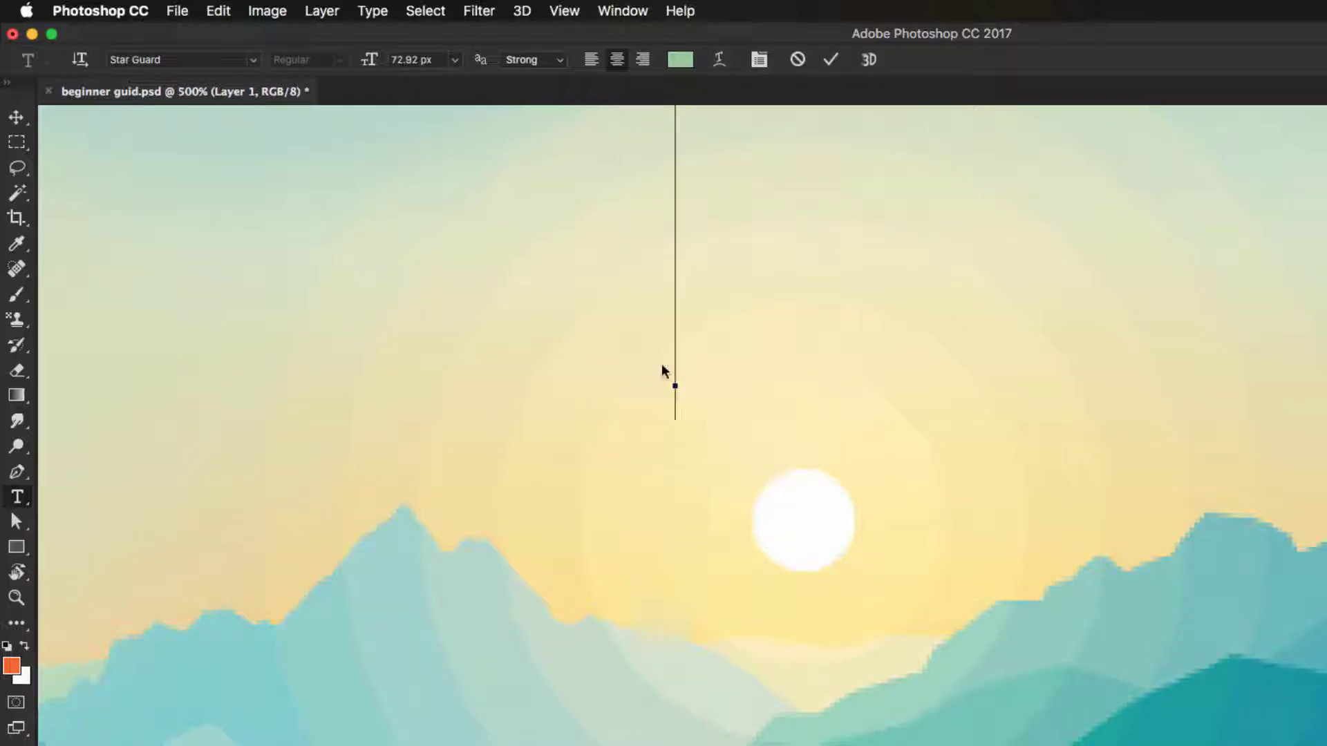
click(434, 61)
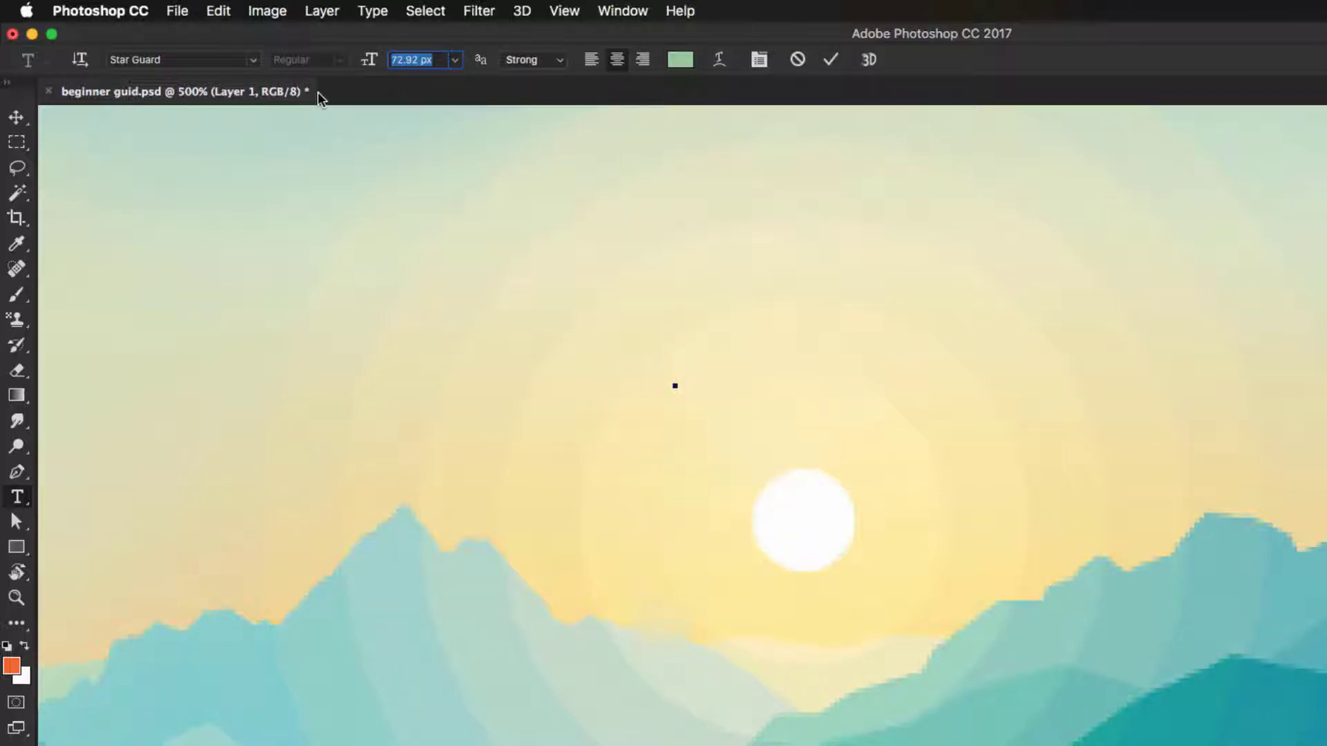
text(30)
key(Return)
text(B)
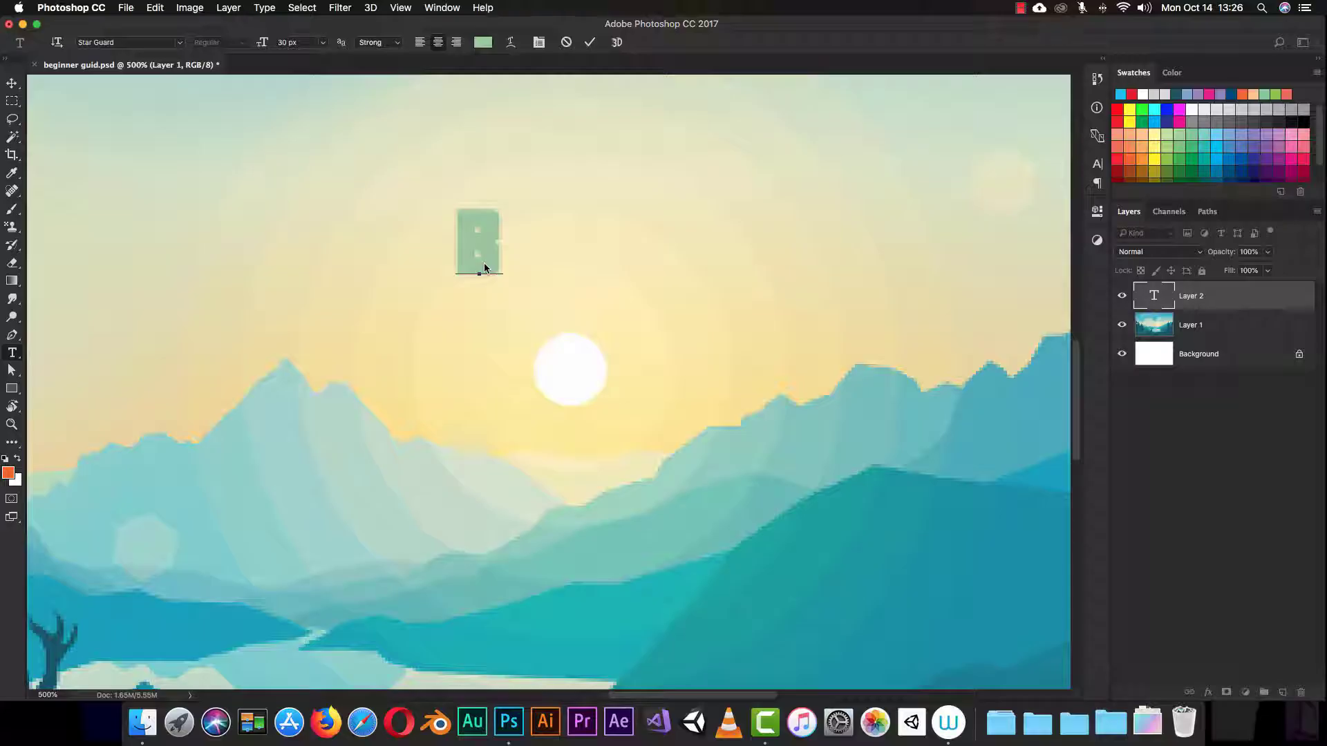
text(EGINNER)
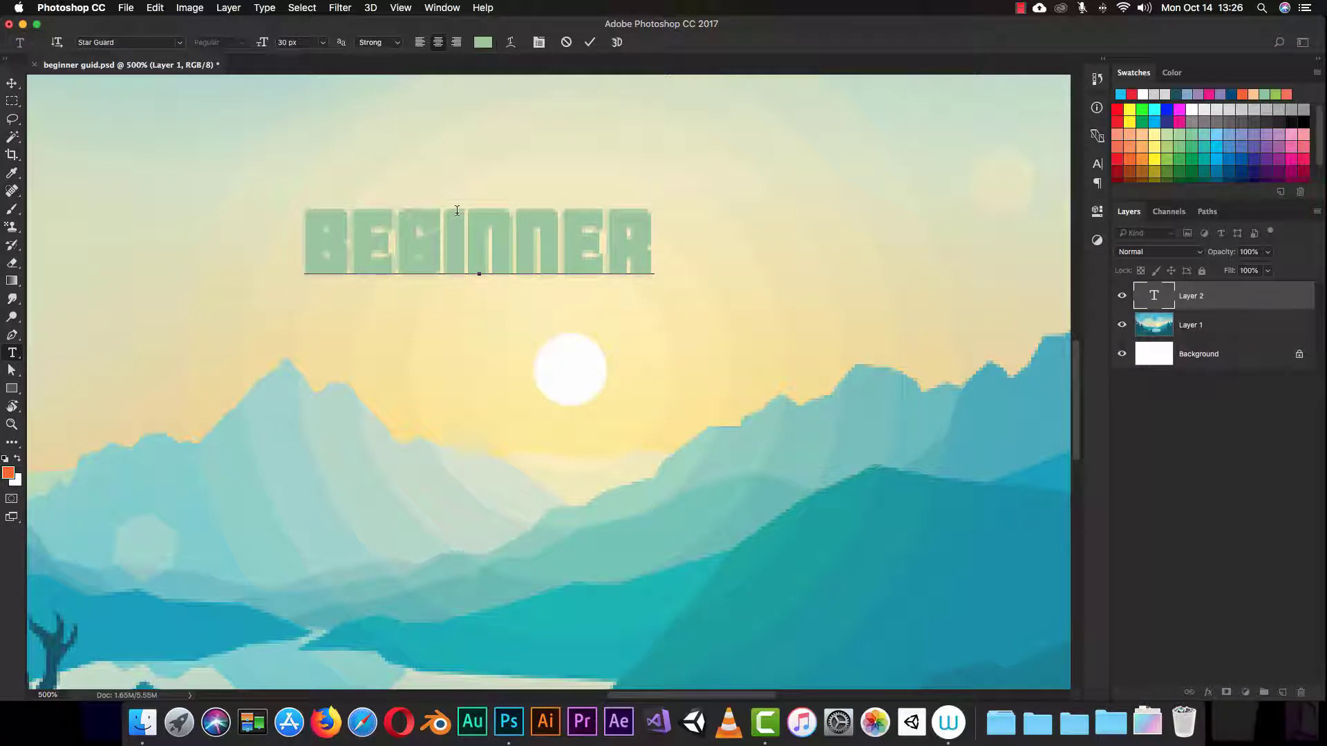
key(super+minus)
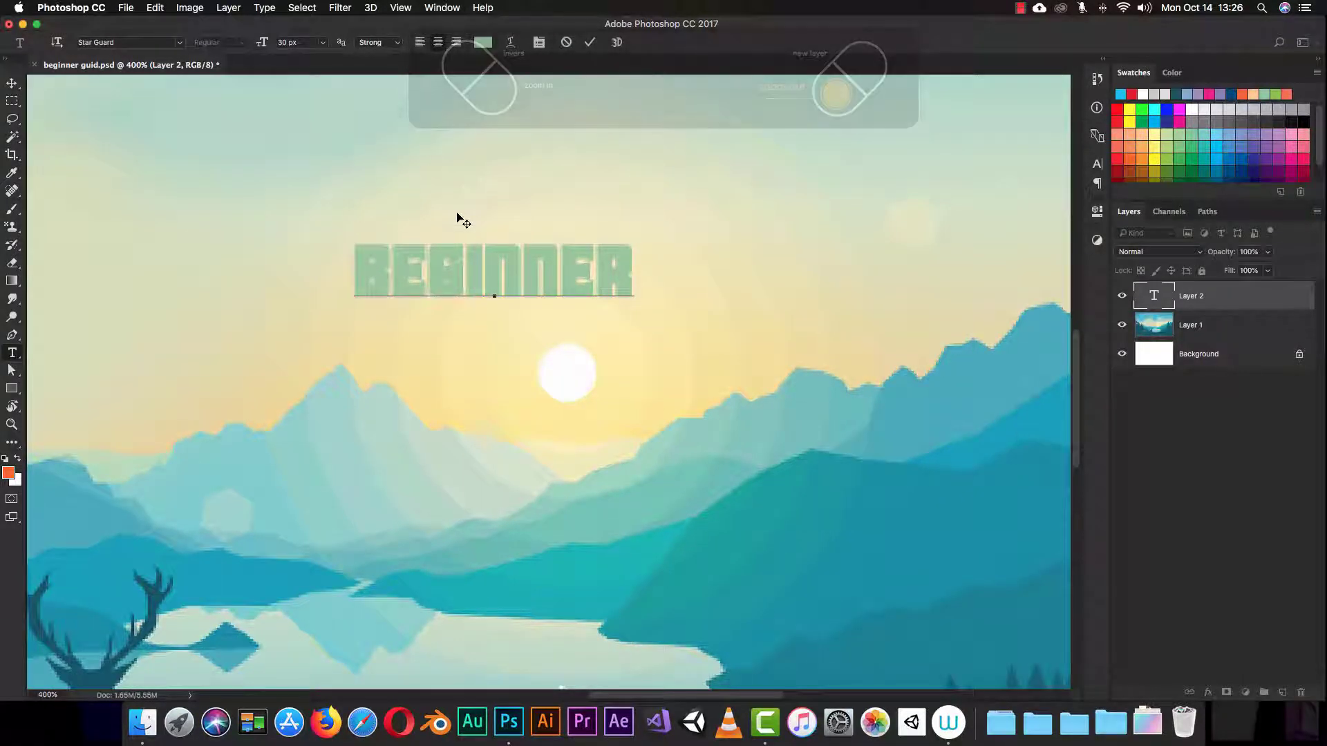
key(super+minus)
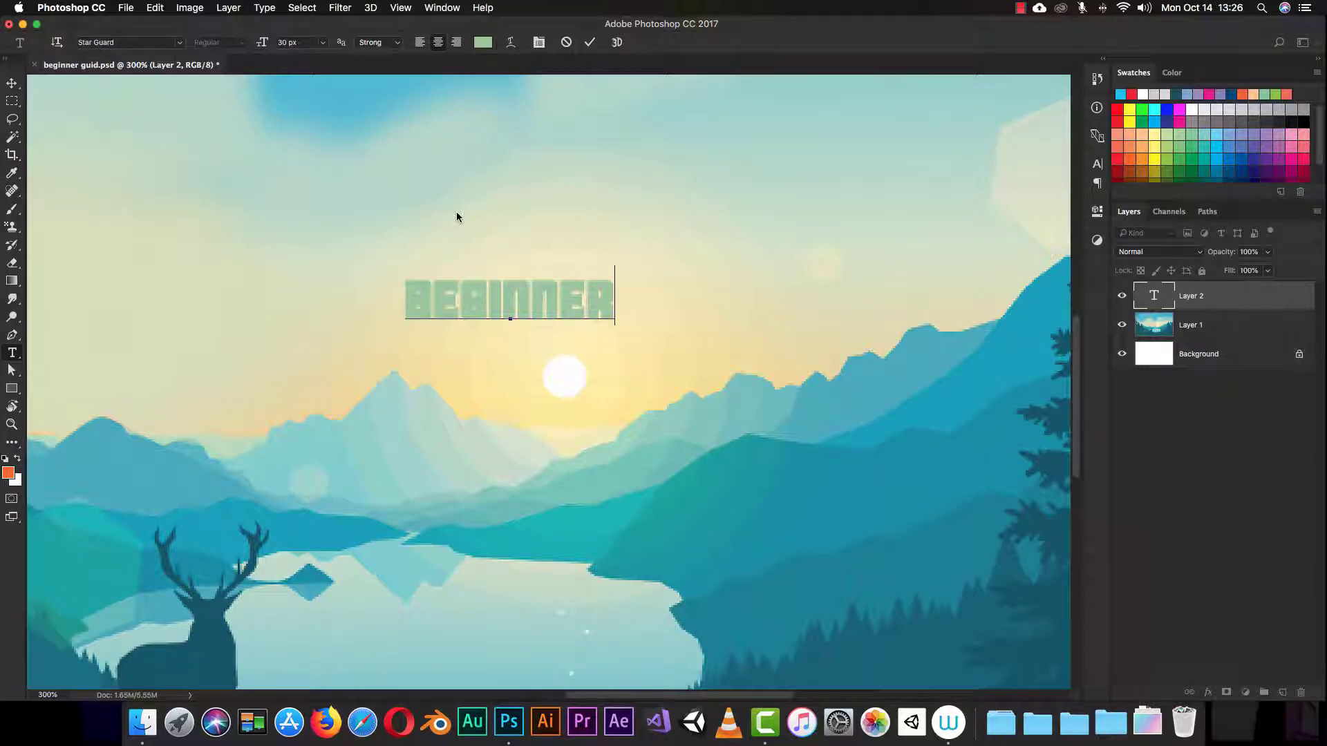
key(super+equal)
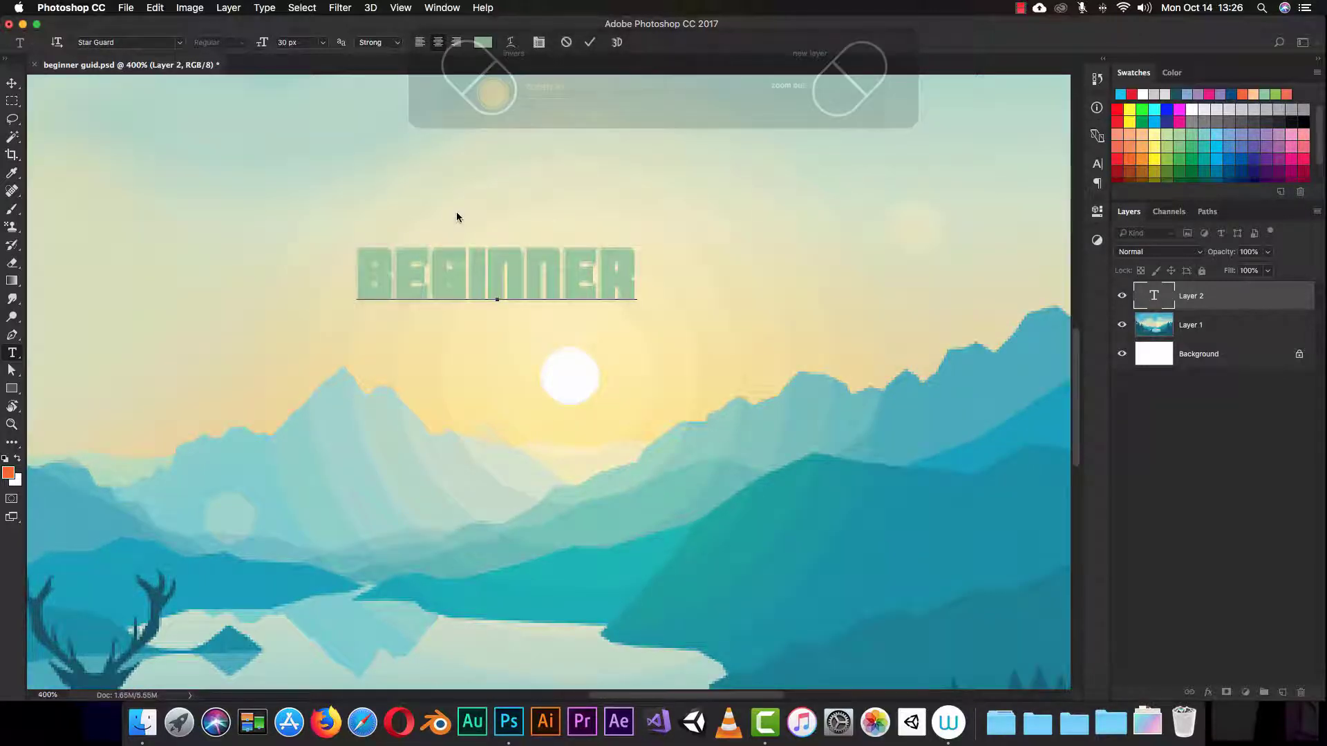
key(super+minus)
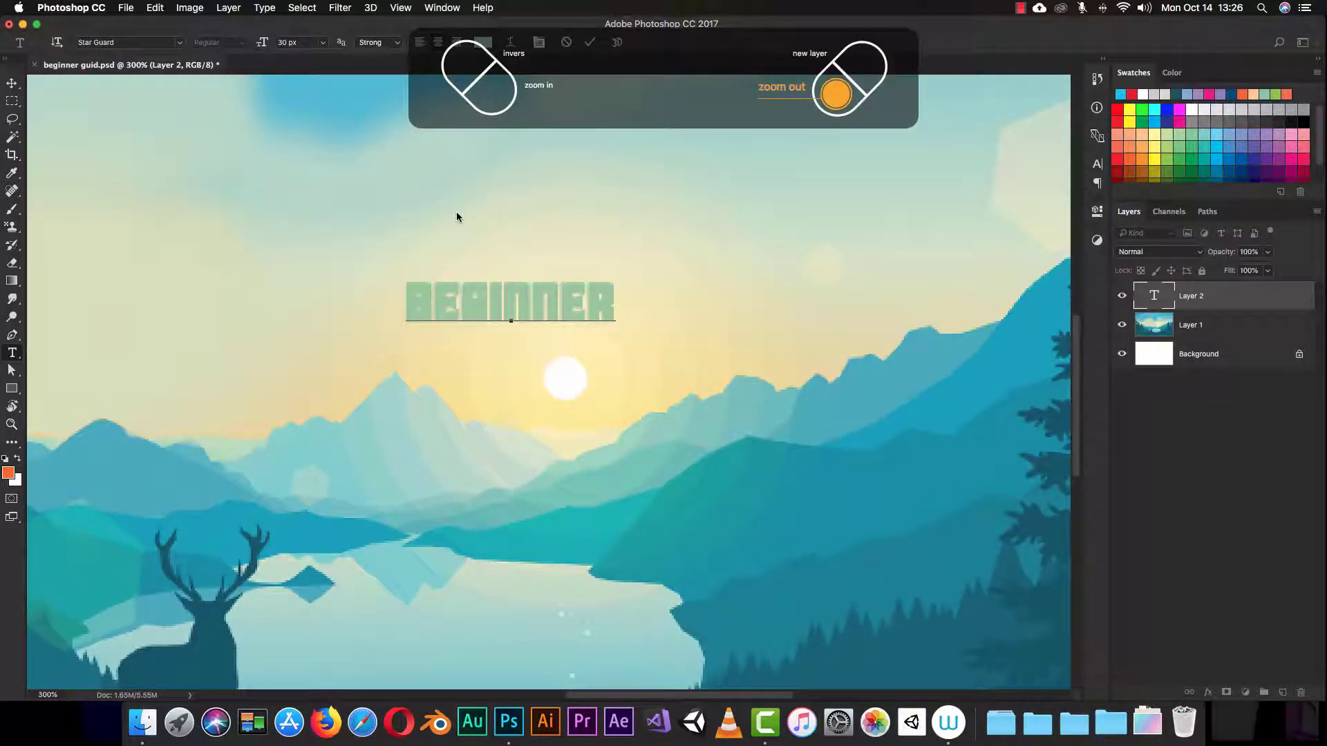
key(super+minus)
key(super+minus)
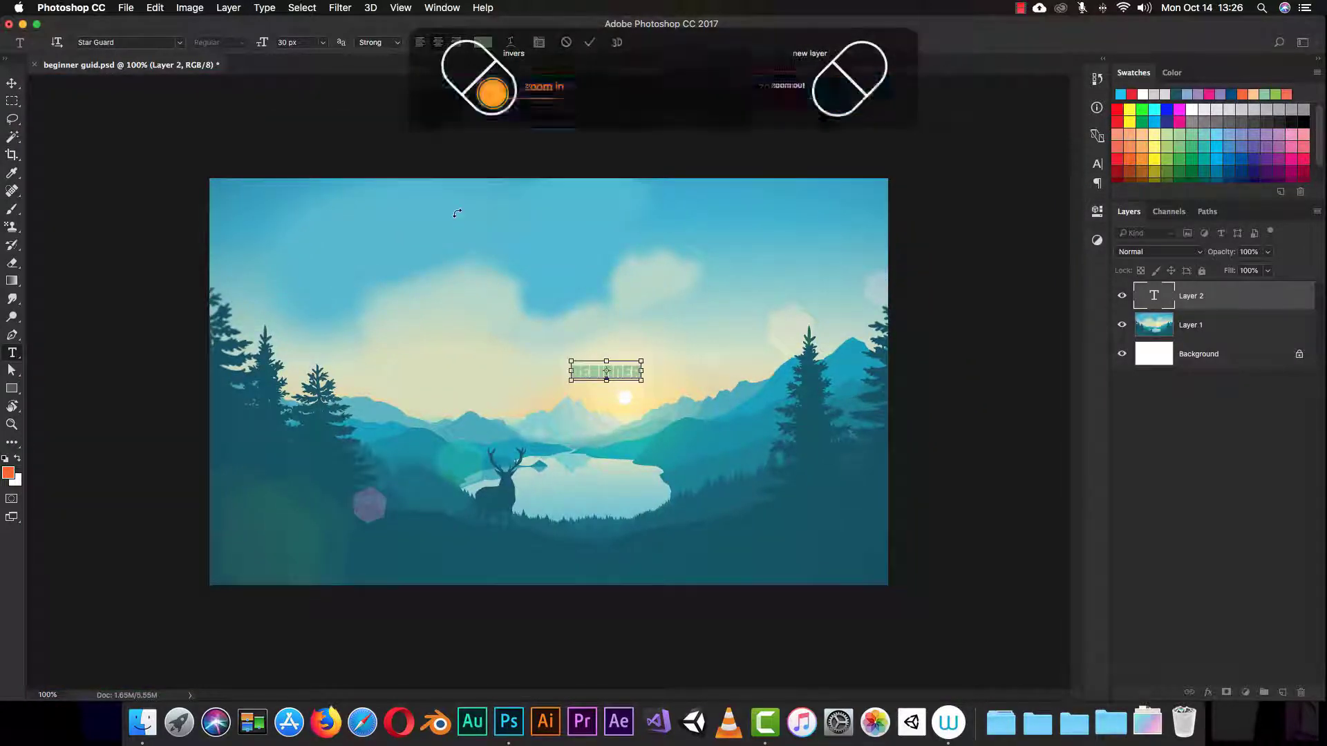
key(super+equal)
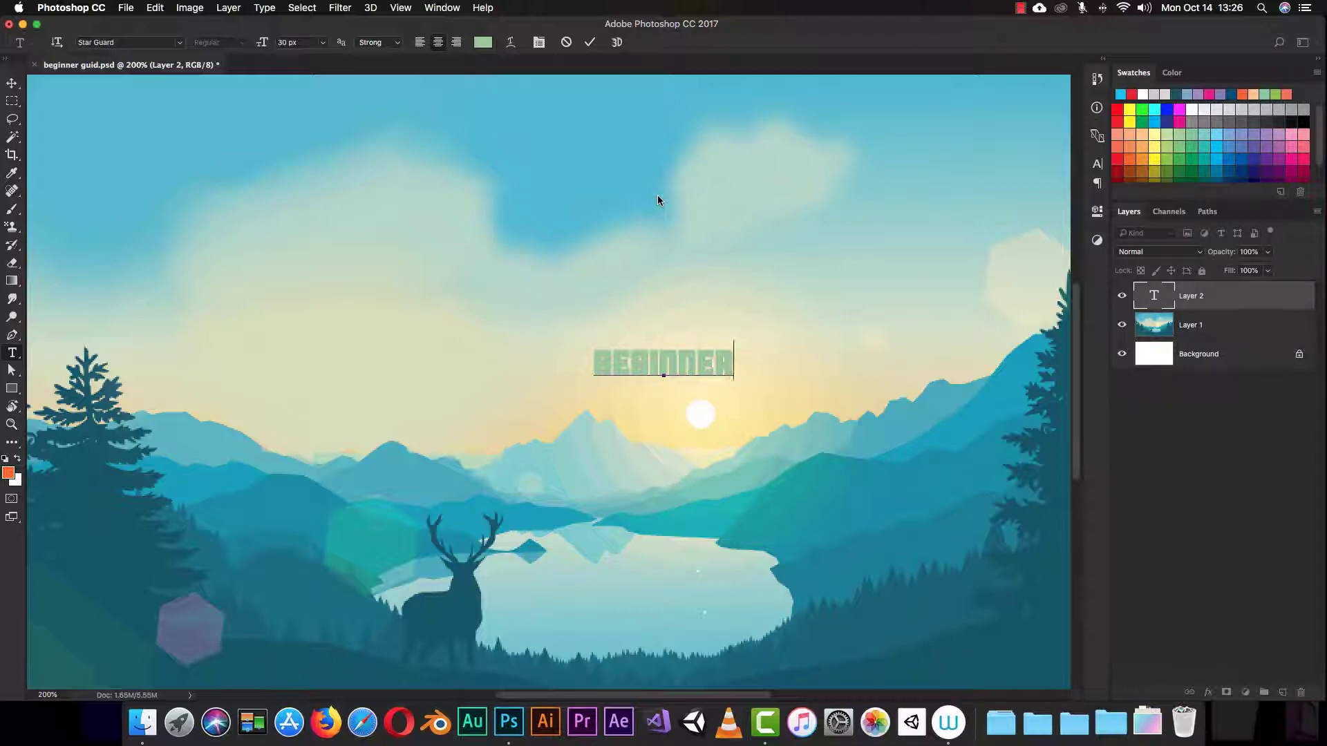
key(super+Return)
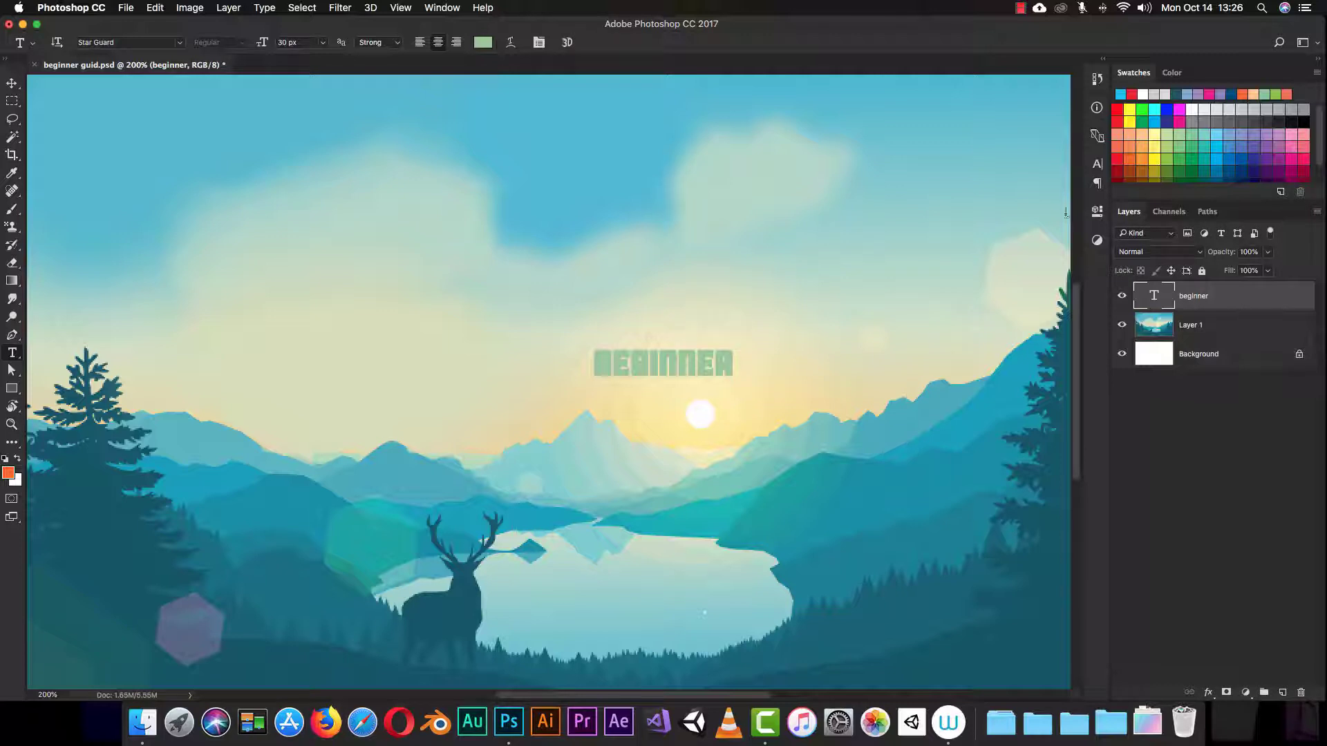
- Enlarge the "beginner" text through 60 px and 72 px to a final font size of 100 px
click(1097, 164)
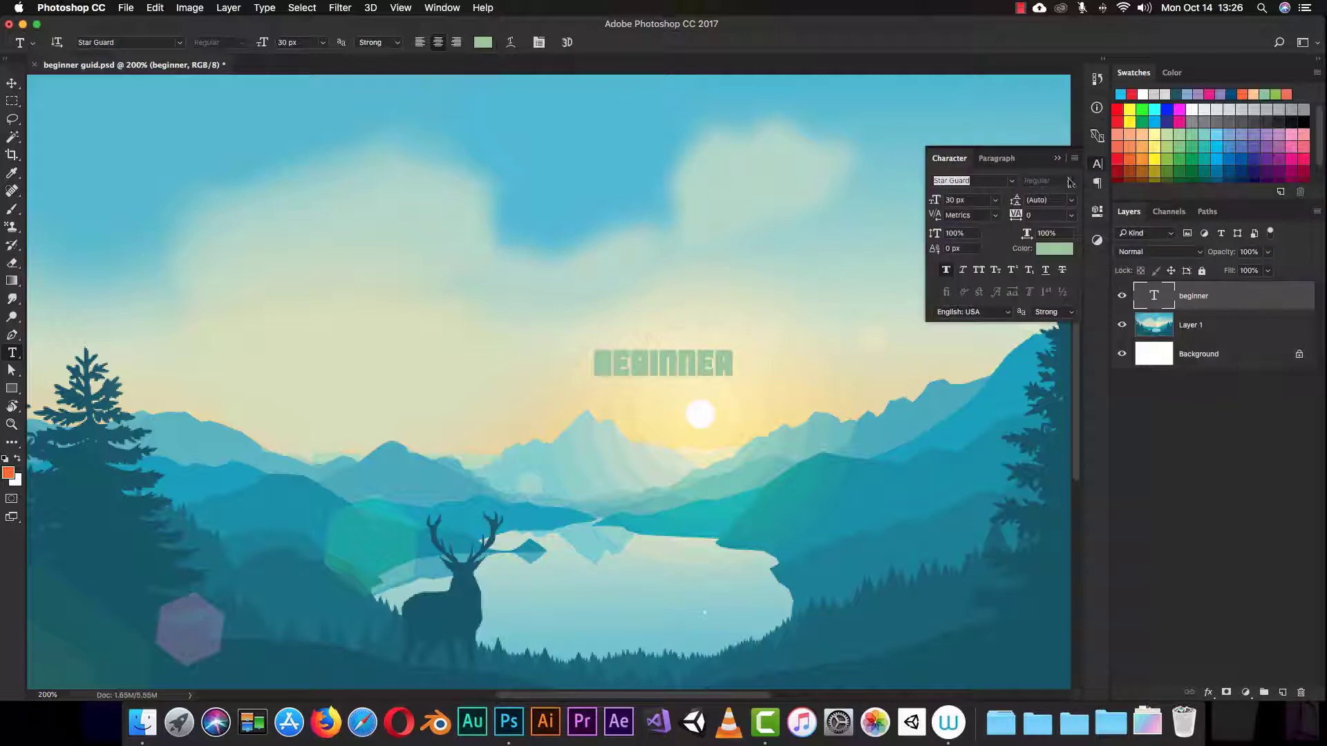
click(995, 200)
click(954, 369)
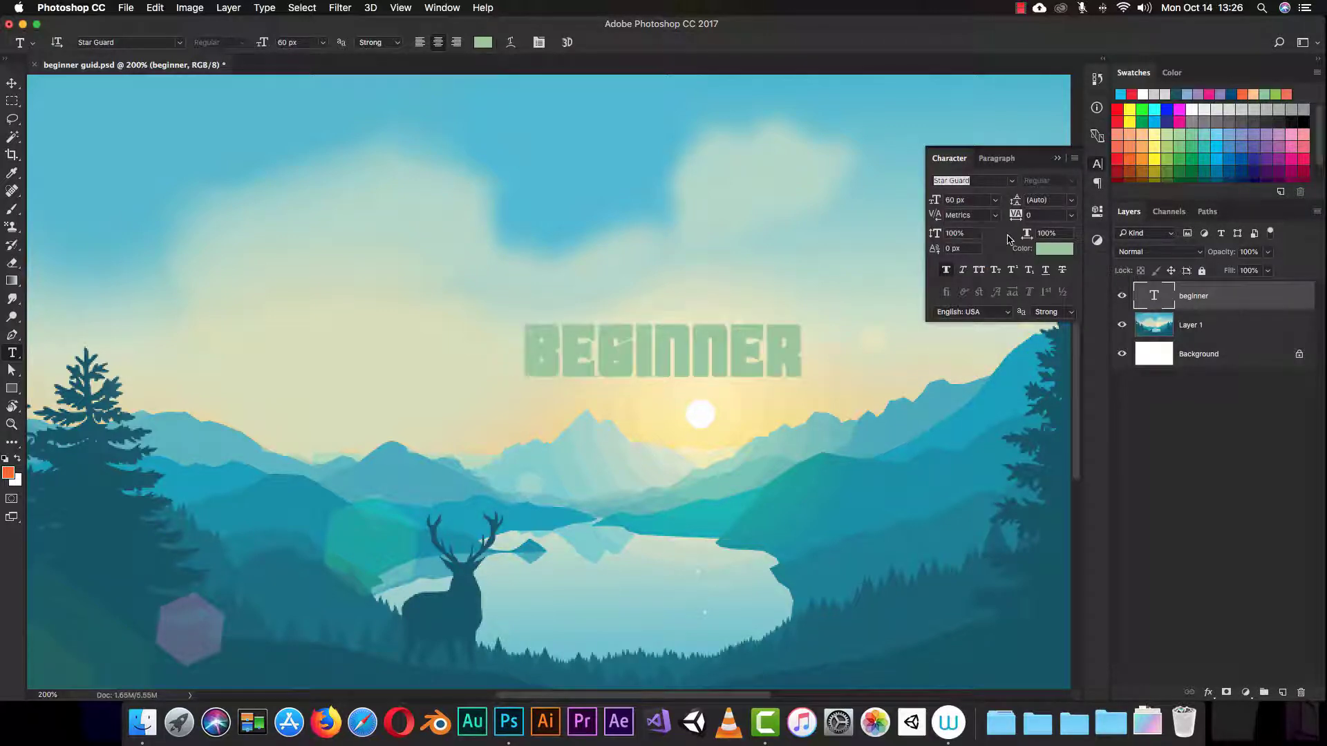
click(995, 200)
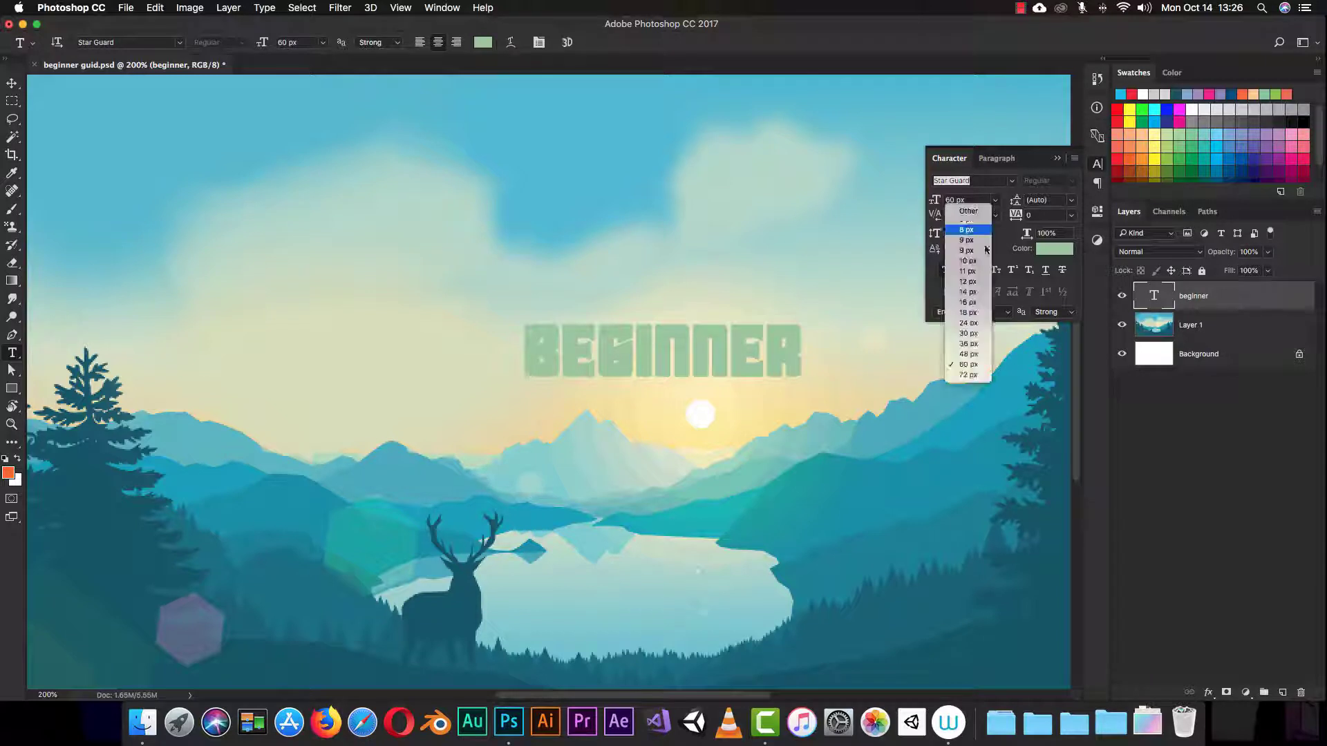
click(958, 374)
click(960, 200)
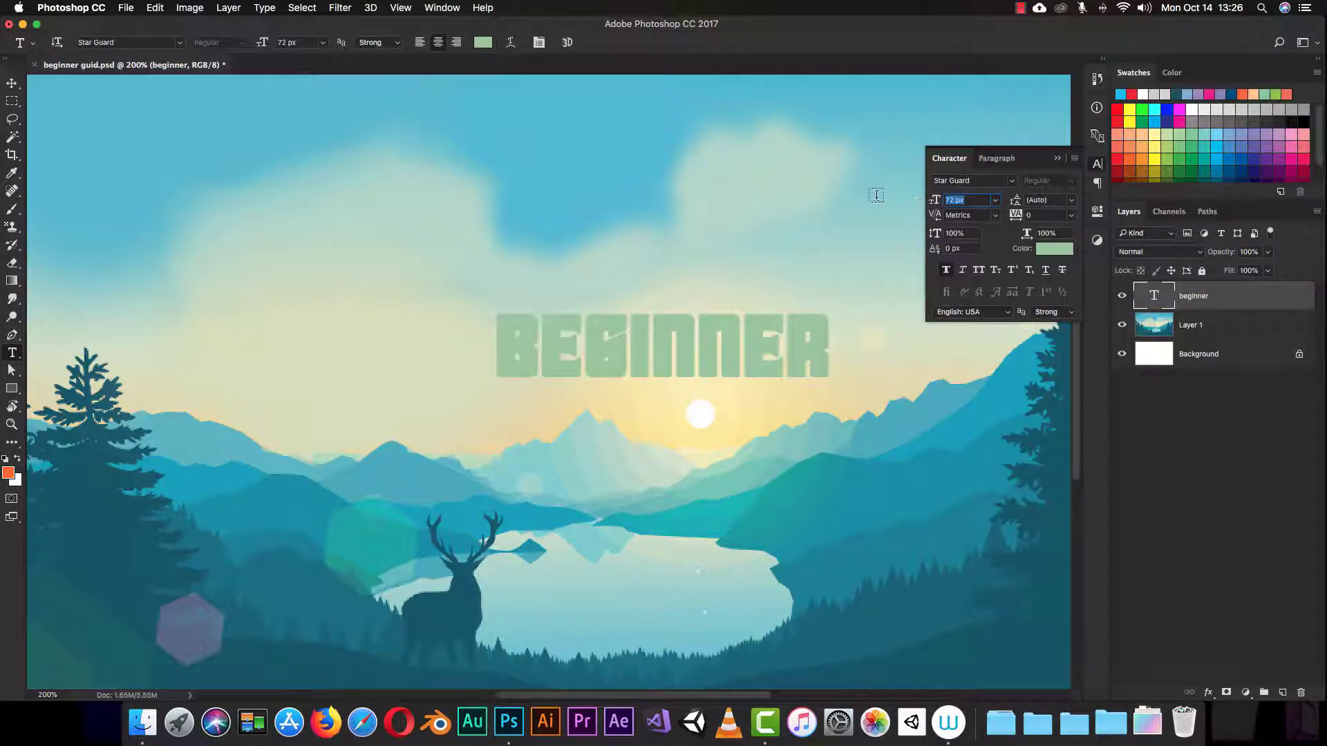
text(100)
key(Return)
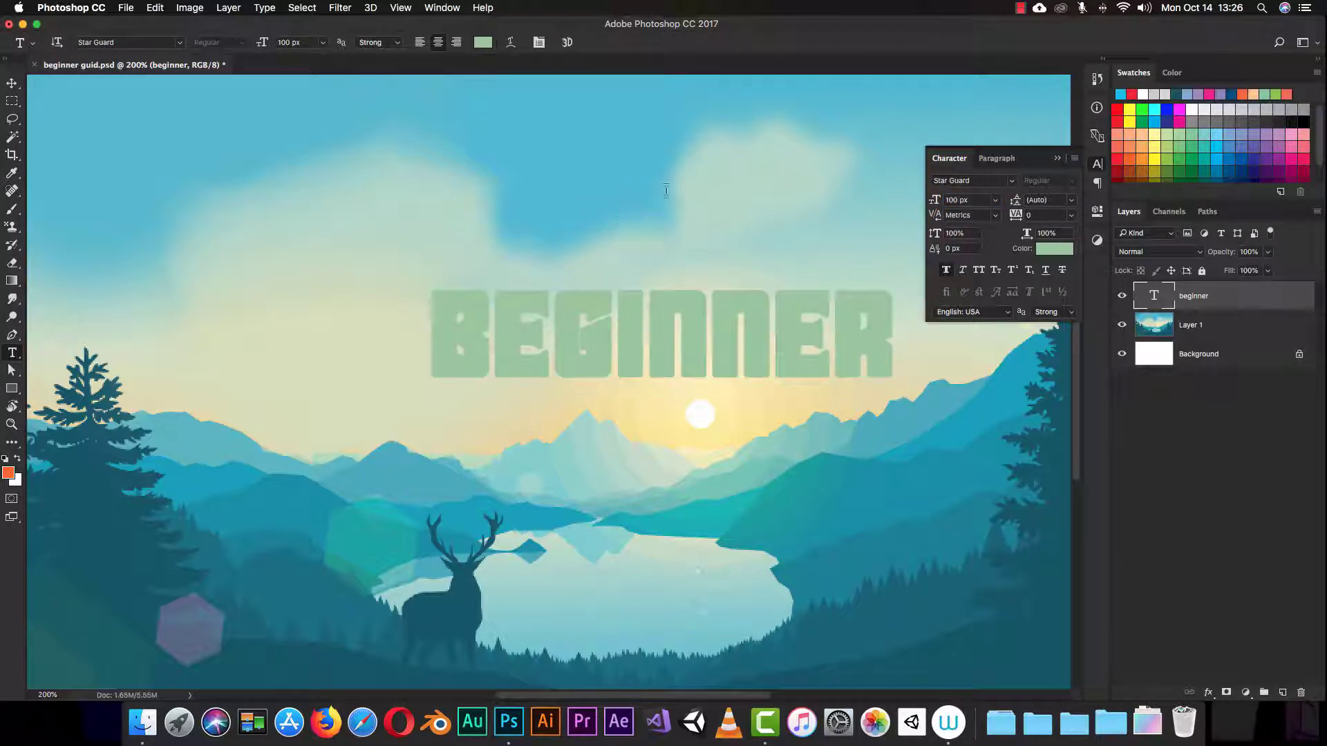
- Close the character settings and move the "beginner" text up and left, away from the sun and across the clouds
click(1057, 158)
key(v)
drag(683, 326, 545, 251)
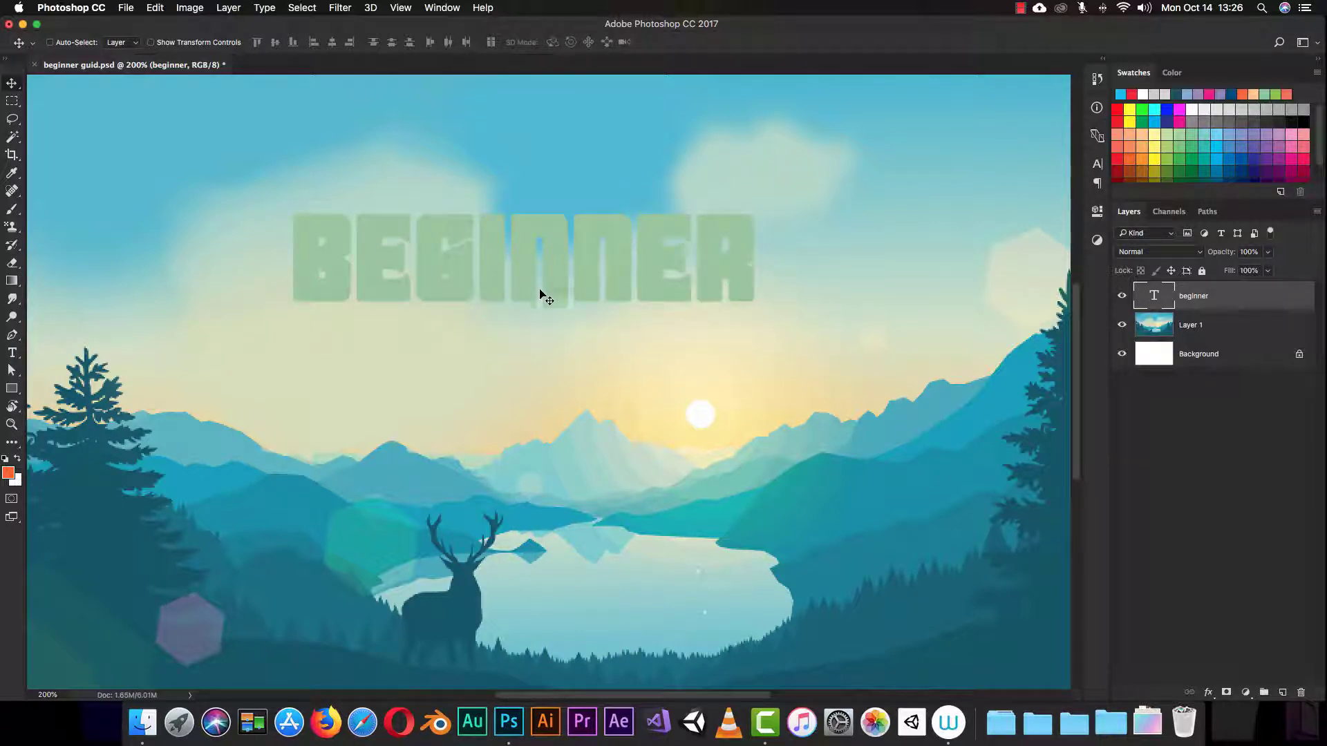
key(t)
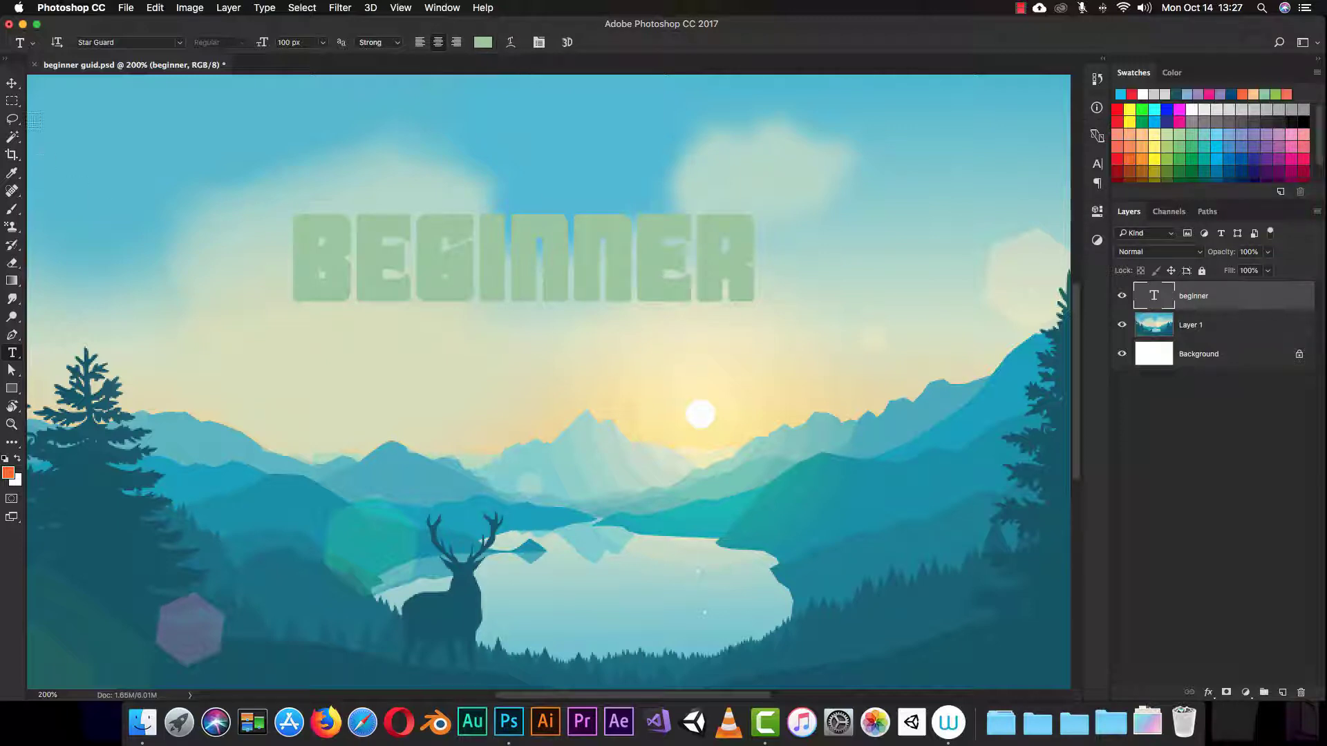
click(12, 83)
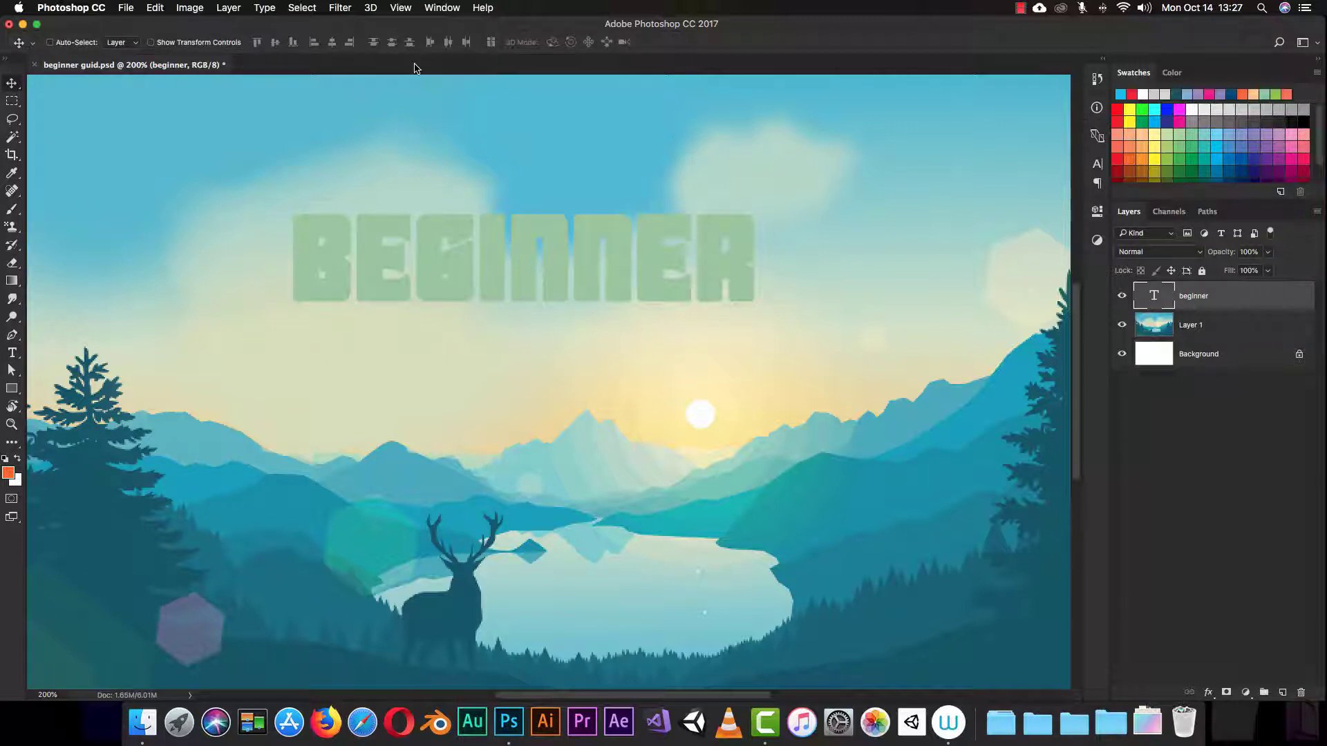
click(12, 101)
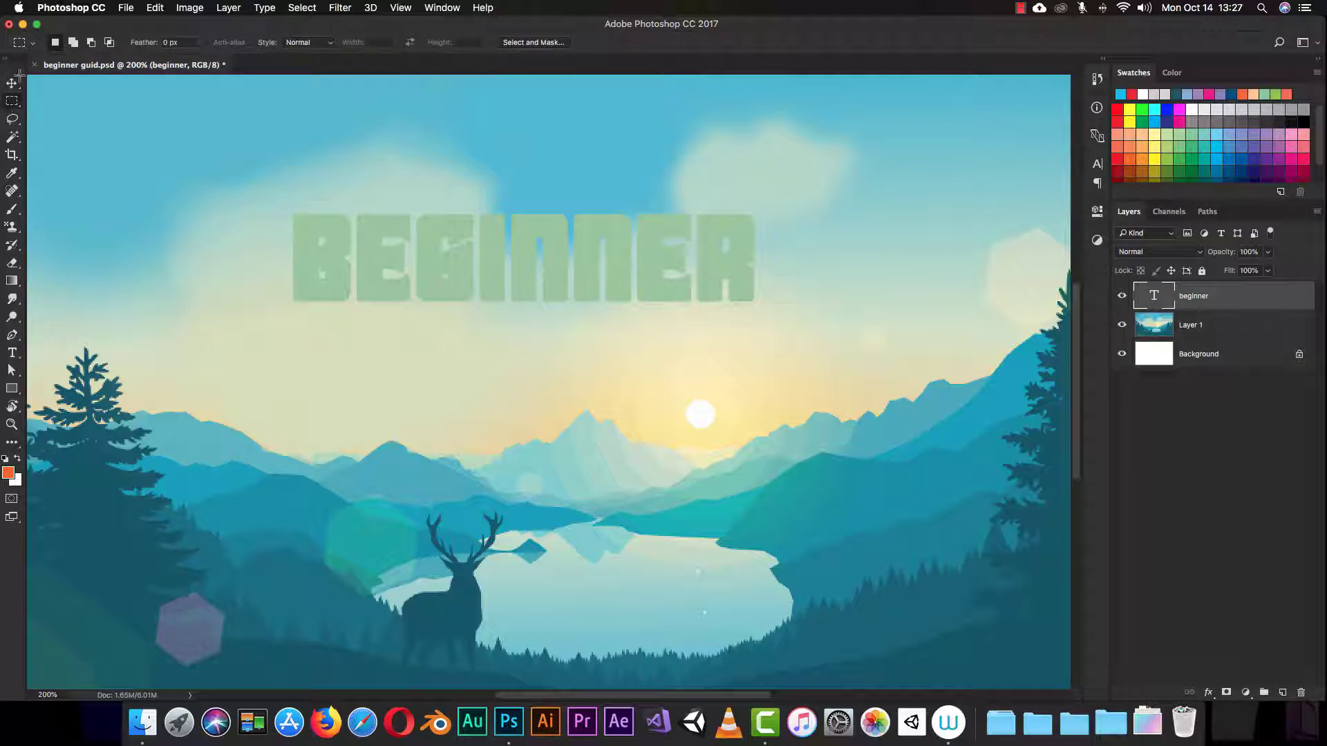
click(12, 118)
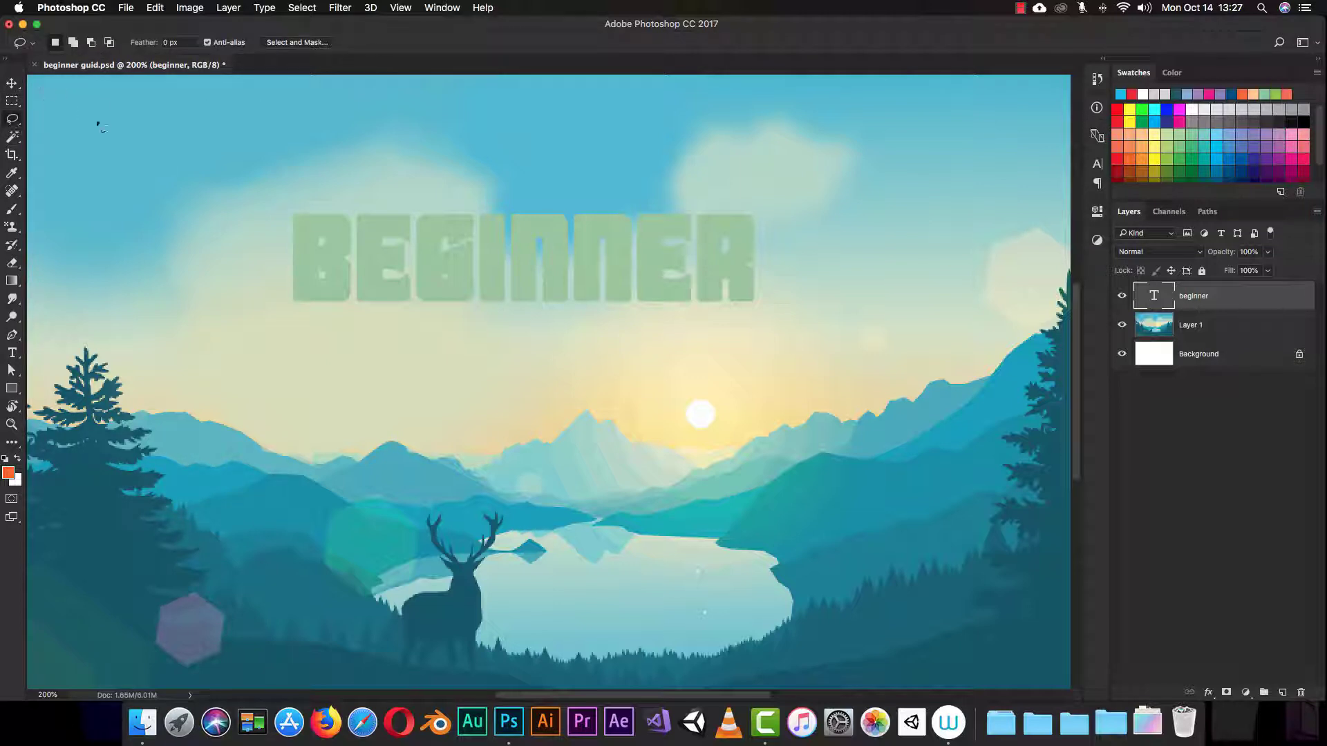
click(12, 155)
click(12, 172)
click(12, 208)
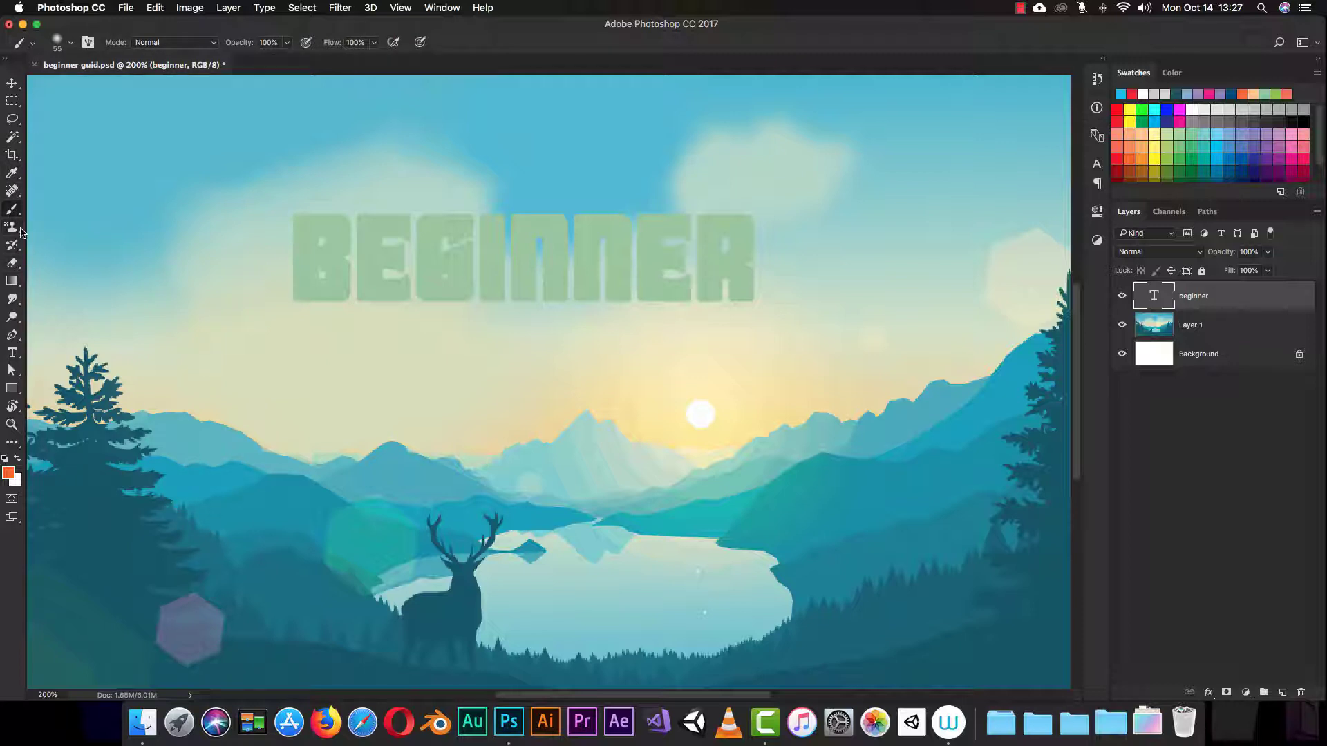
- Try the Andale Mono font on the "beginner" text, and replace it with Nueva Std
click(13, 352)
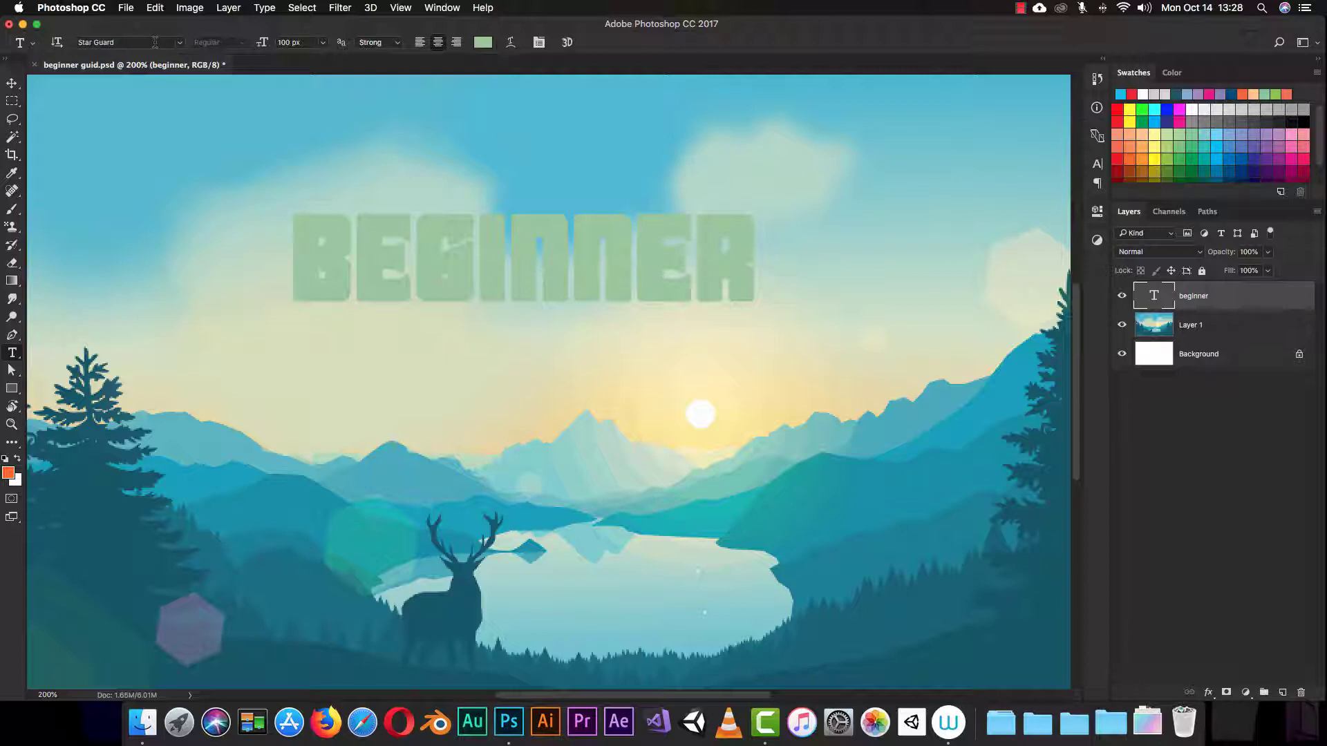
click(179, 43)
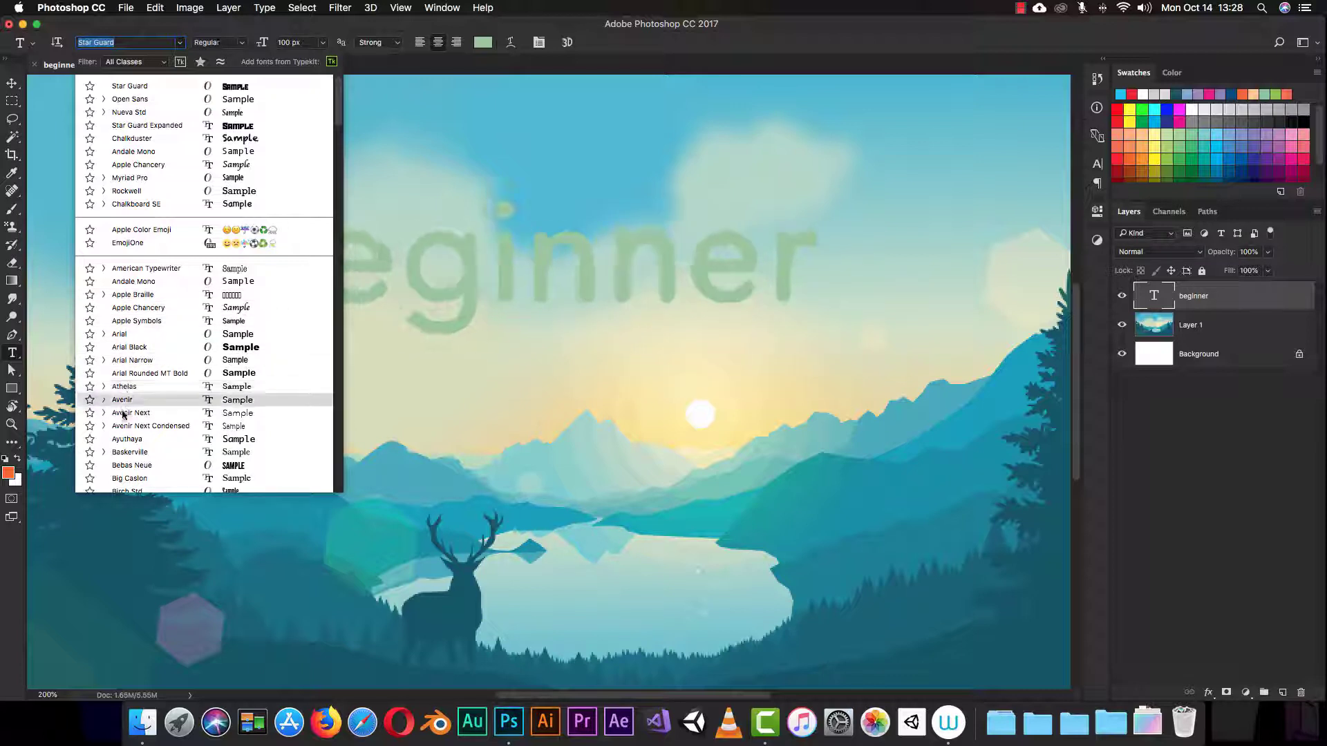
click(157, 152)
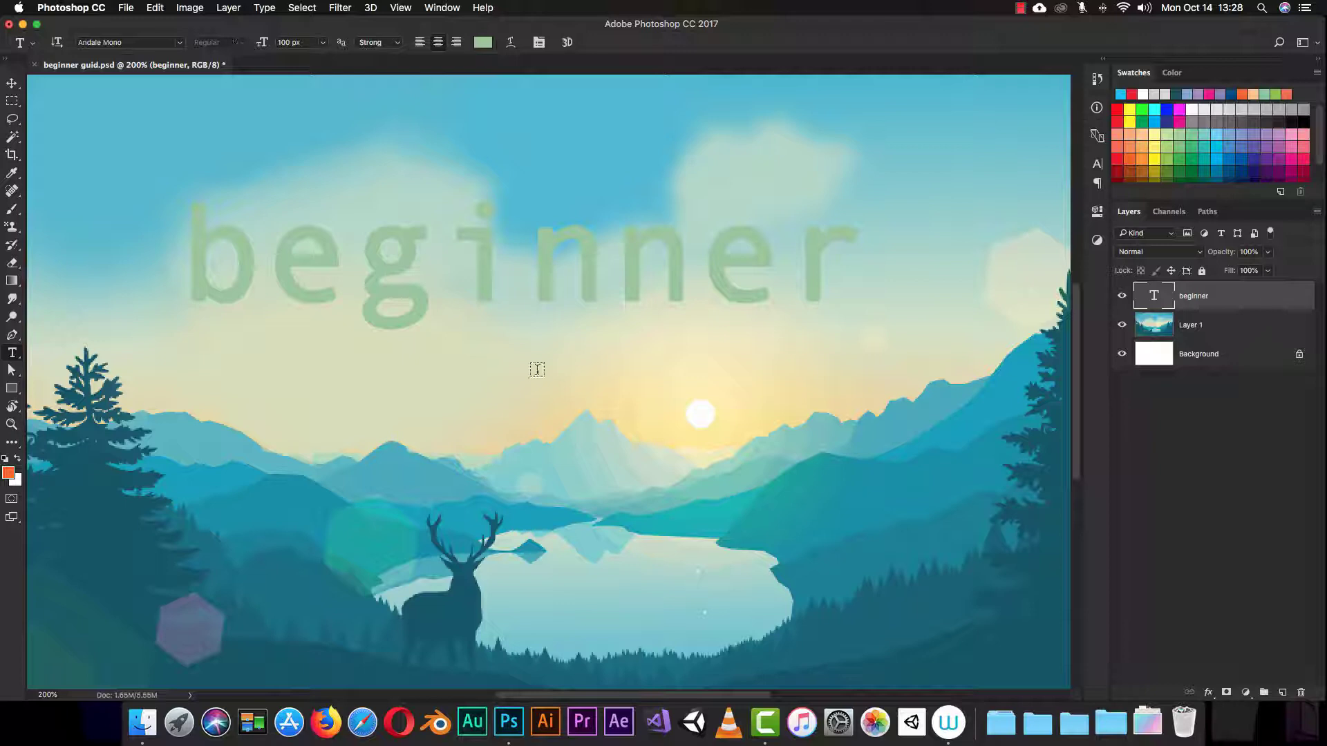
click(179, 43)
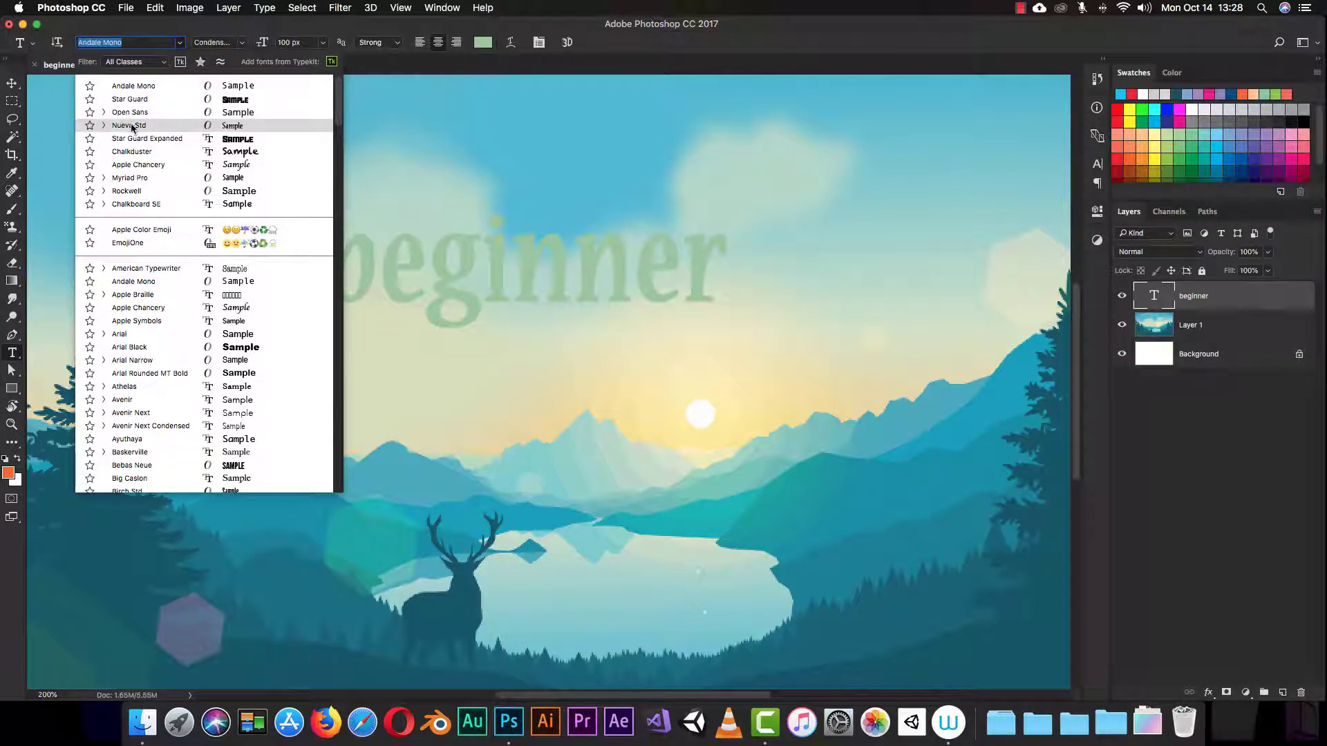
click(132, 127)
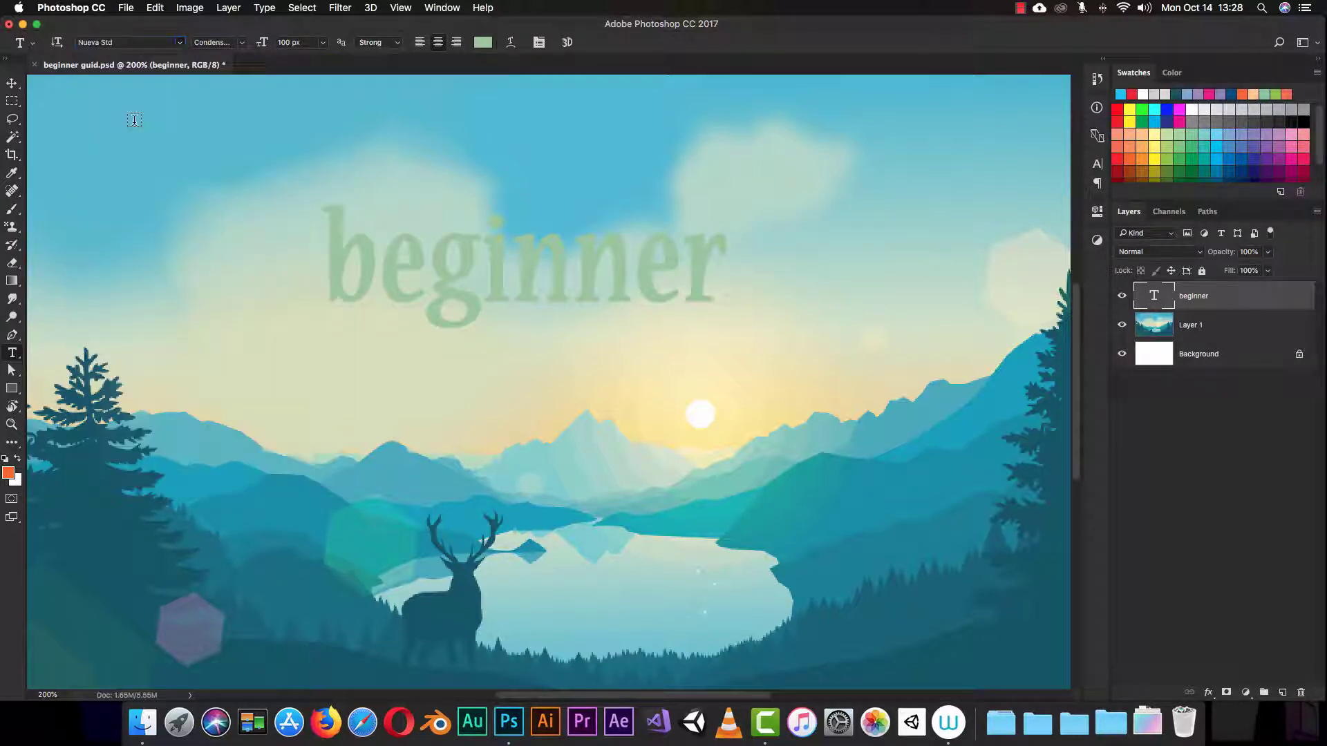
- Try the Bold, Italic and Bold Condensed styles on the "beginner" text, and return it to Condensed
click(236, 44)
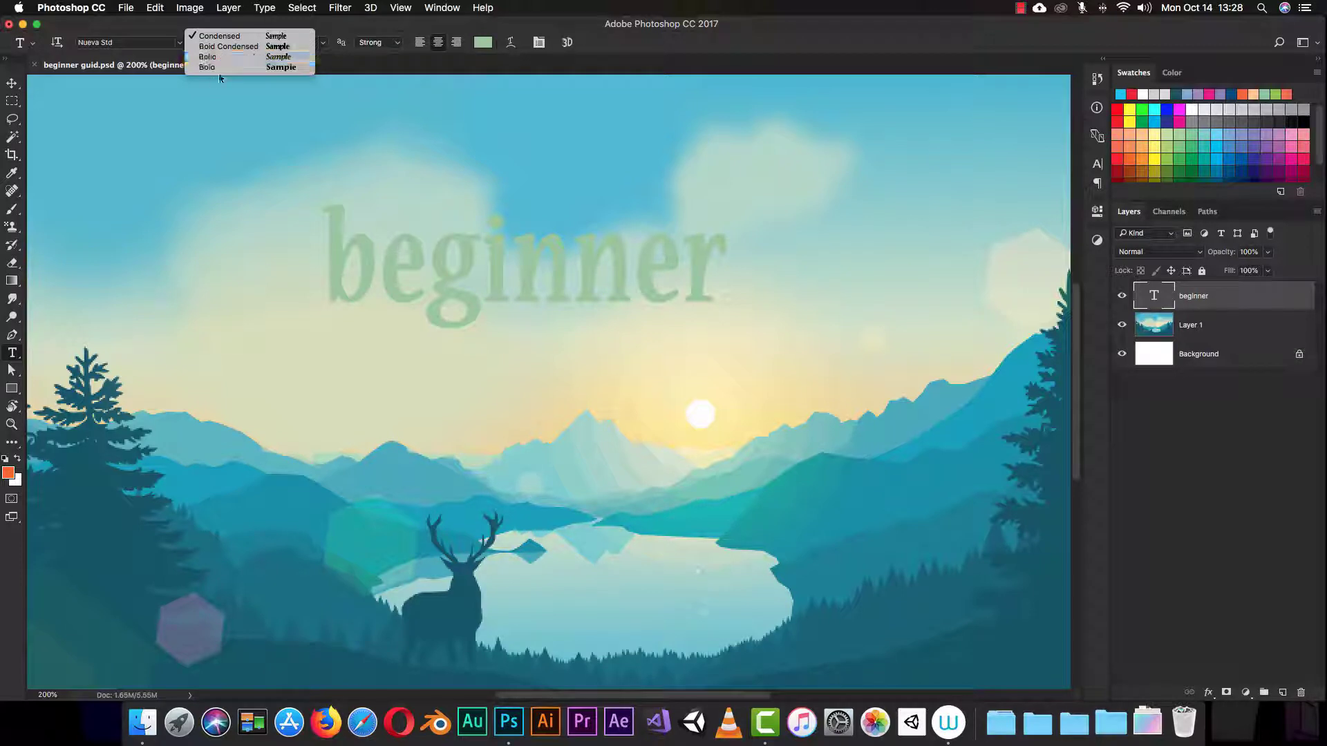
click(216, 73)
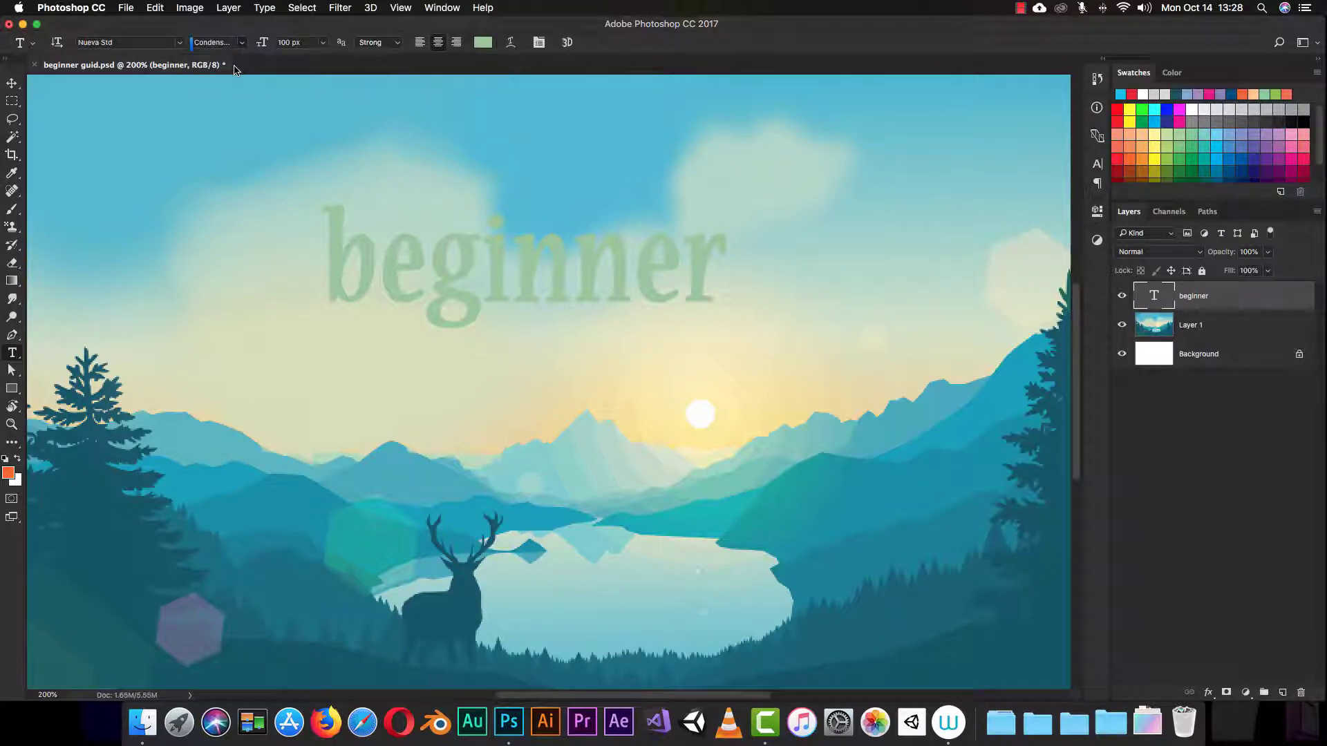
click(256, 43)
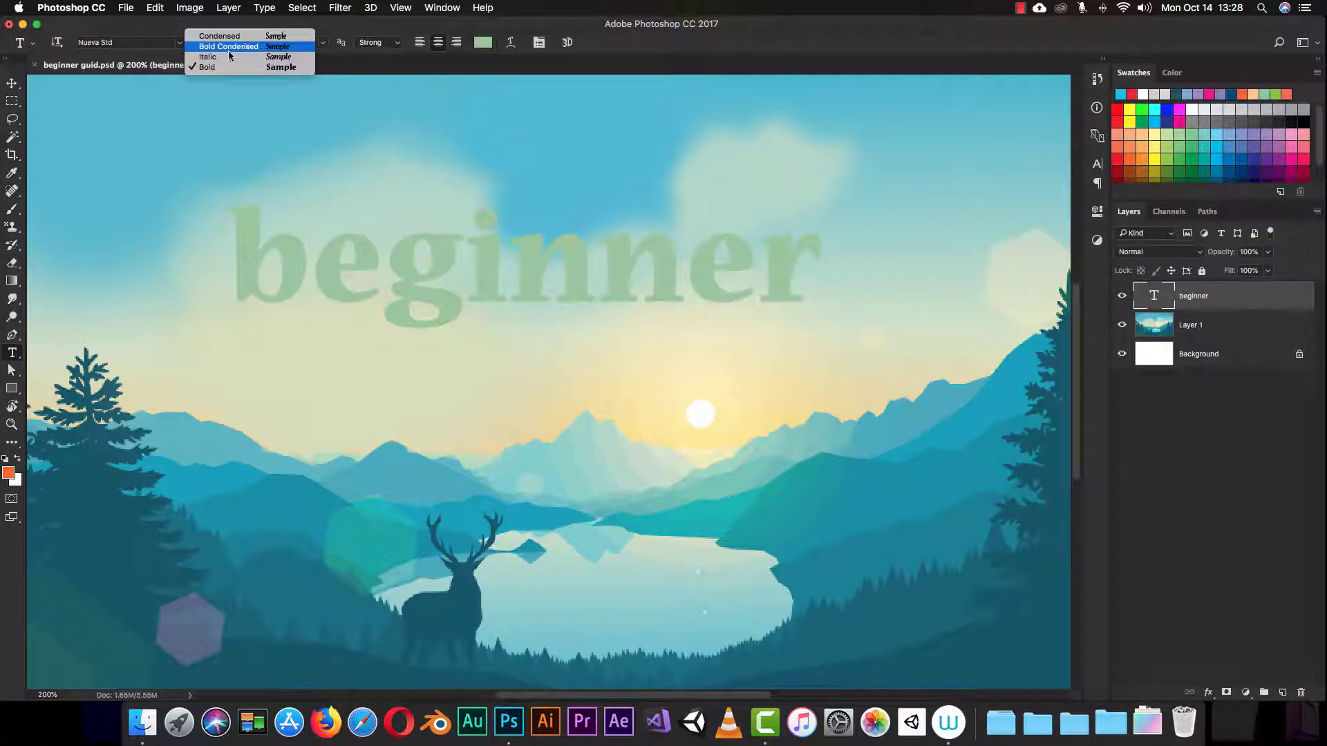
click(230, 61)
click(239, 42)
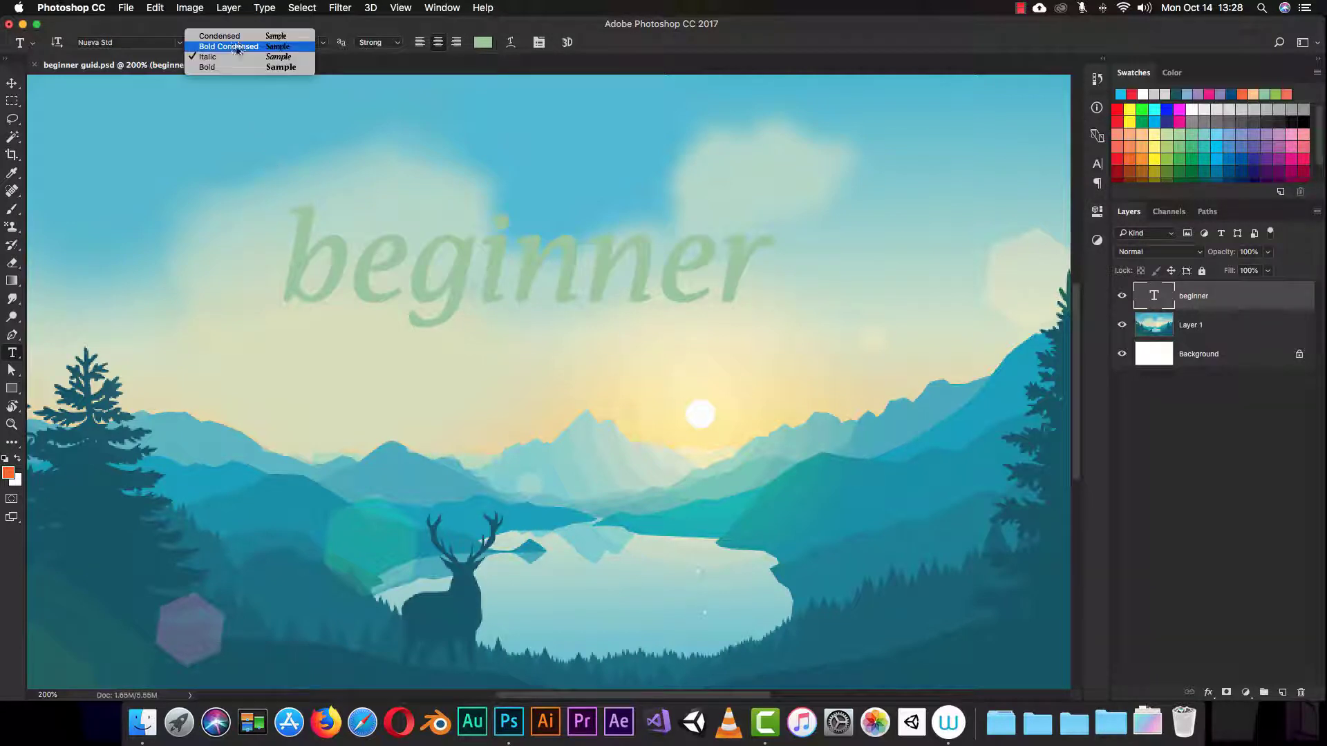
click(237, 45)
key(Down)
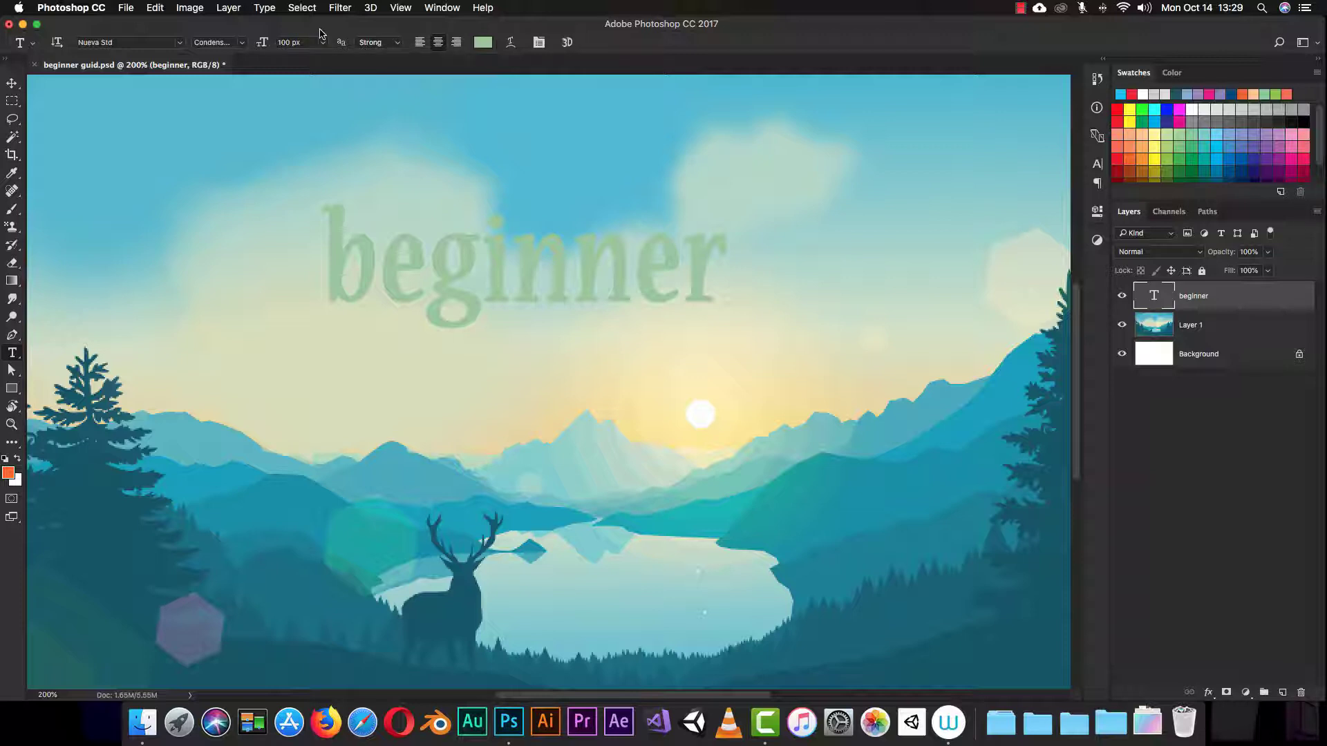
- Try a 200 px font size on the "beginner" text, and undo the enlargement
click(301, 42)
text(2)
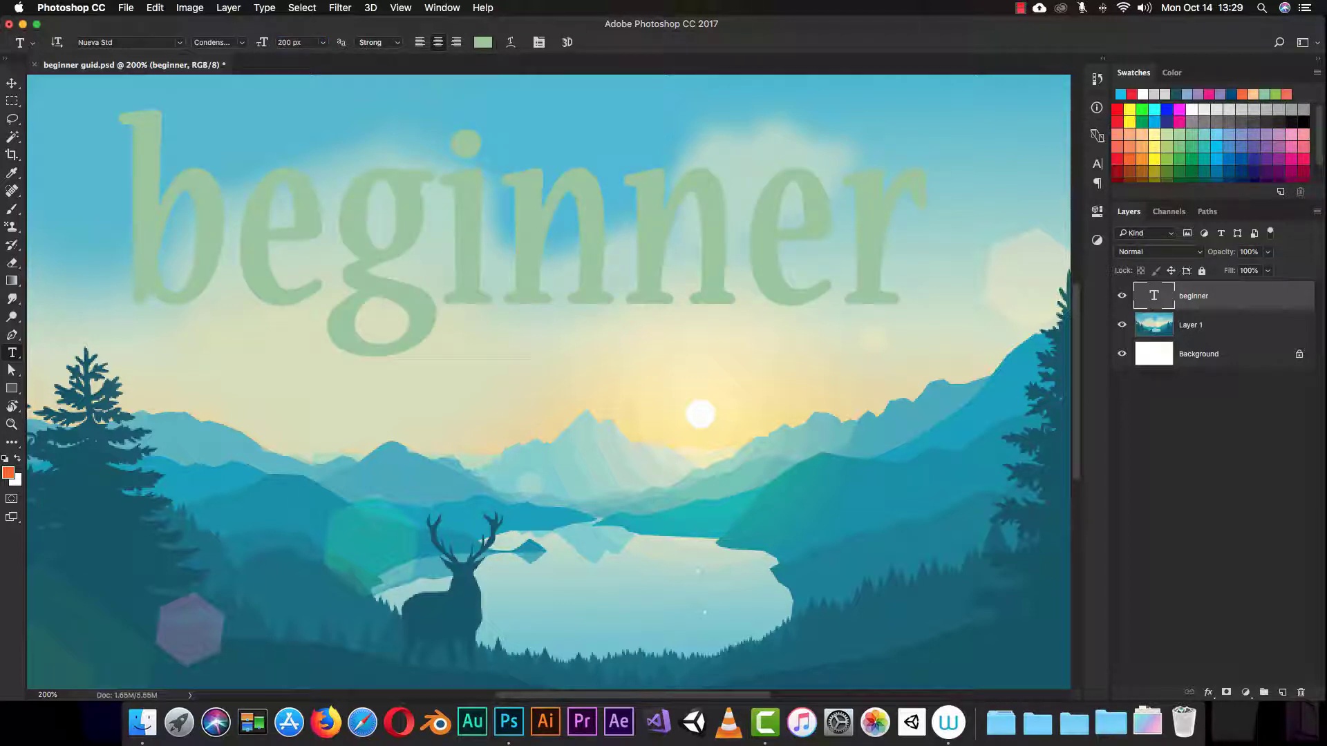
key(super+z)
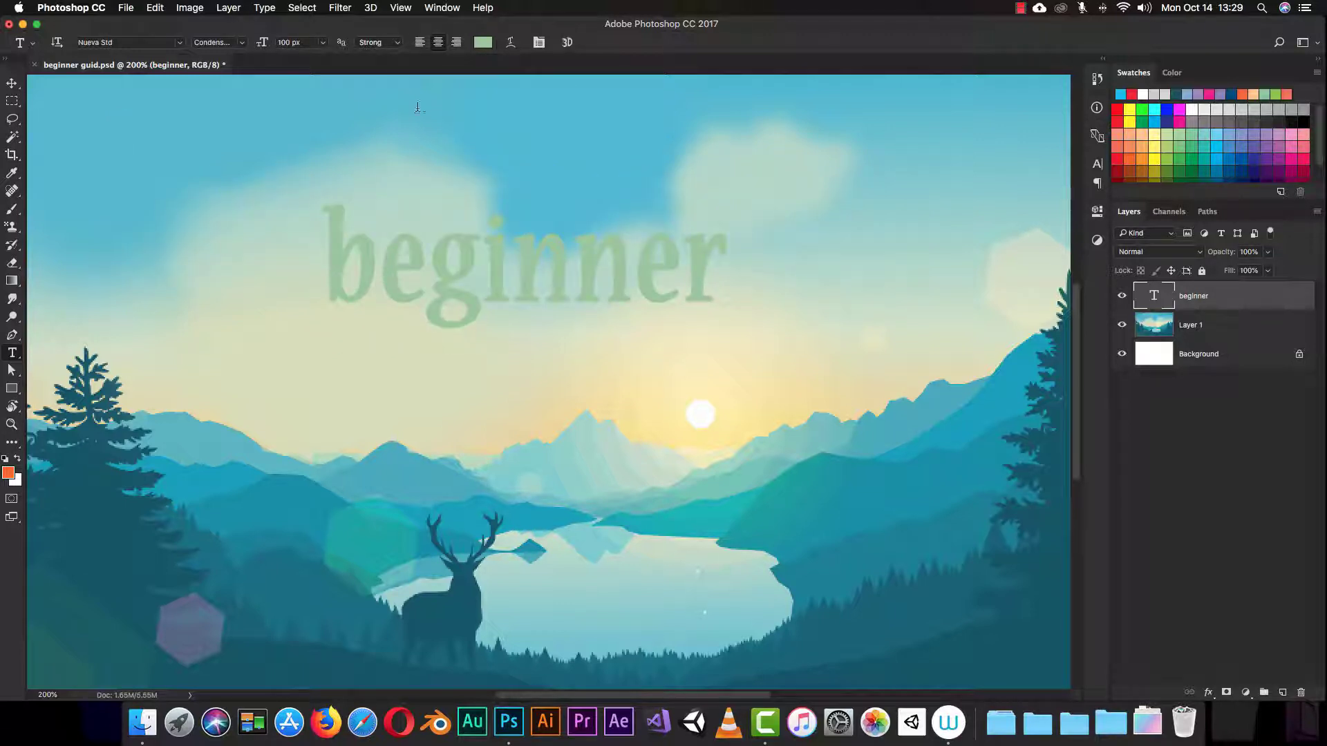
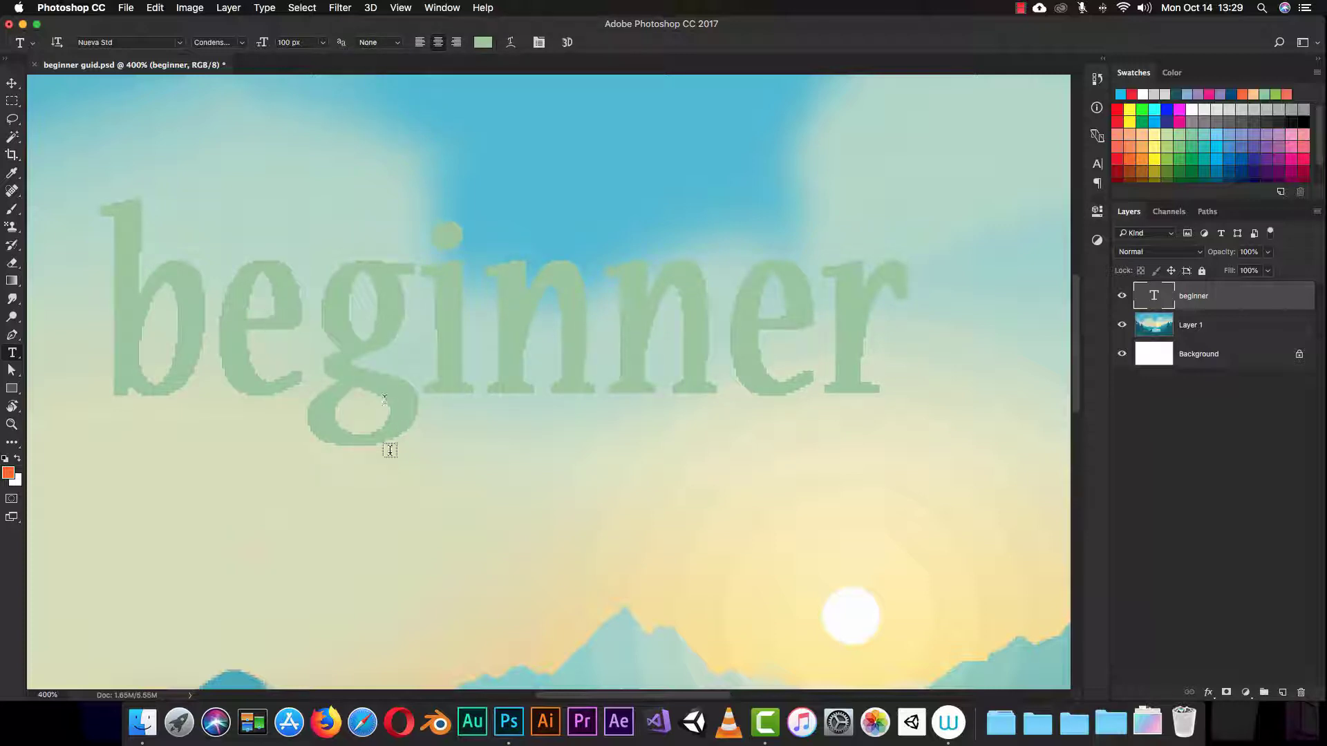
- Try Smooth, Crisp and None anti-aliasing on the "beginner" text, and set it back to Smooth
click(396, 43)
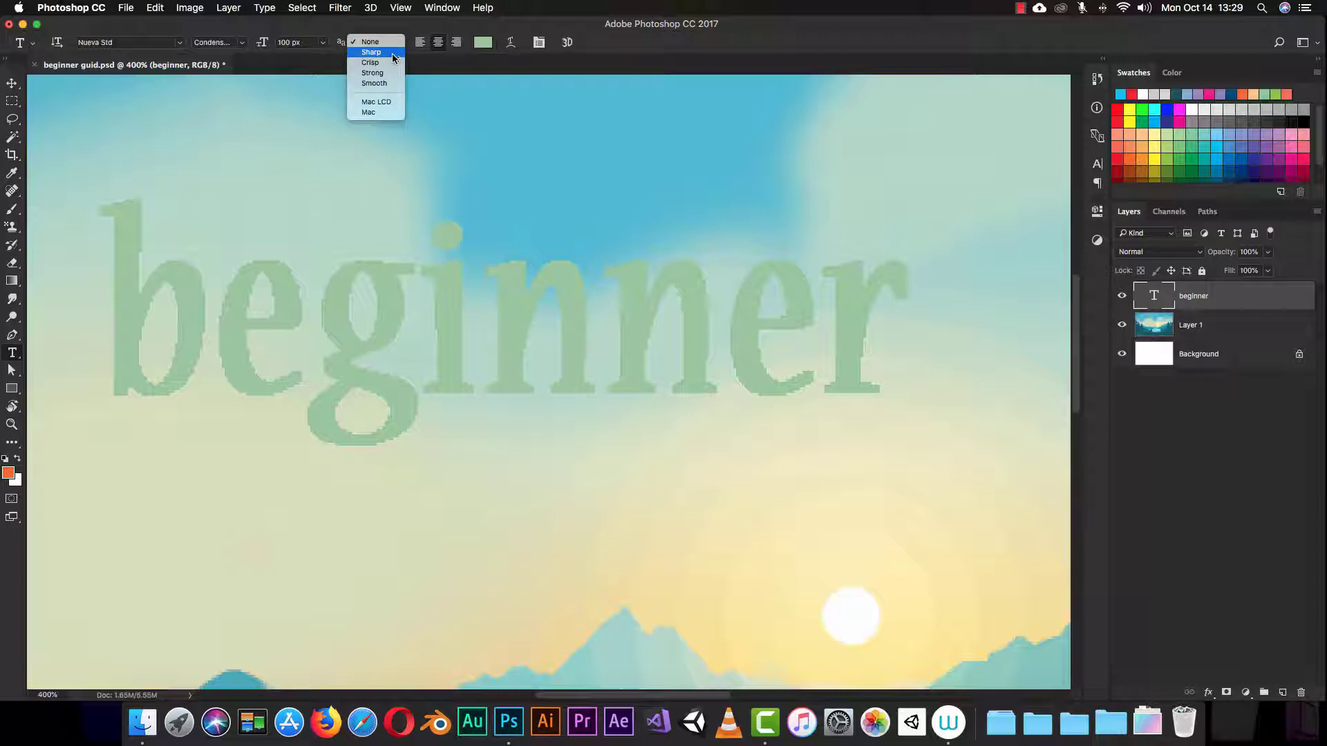
click(384, 83)
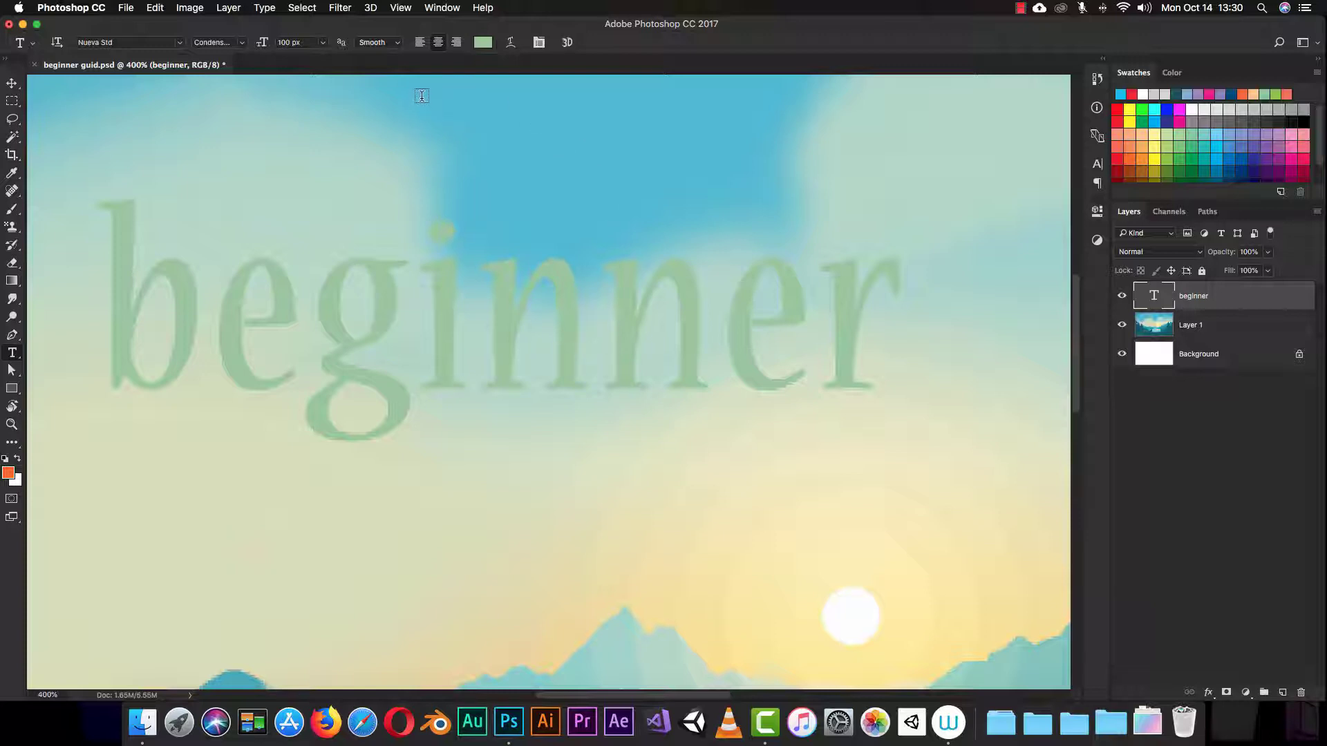
click(398, 43)
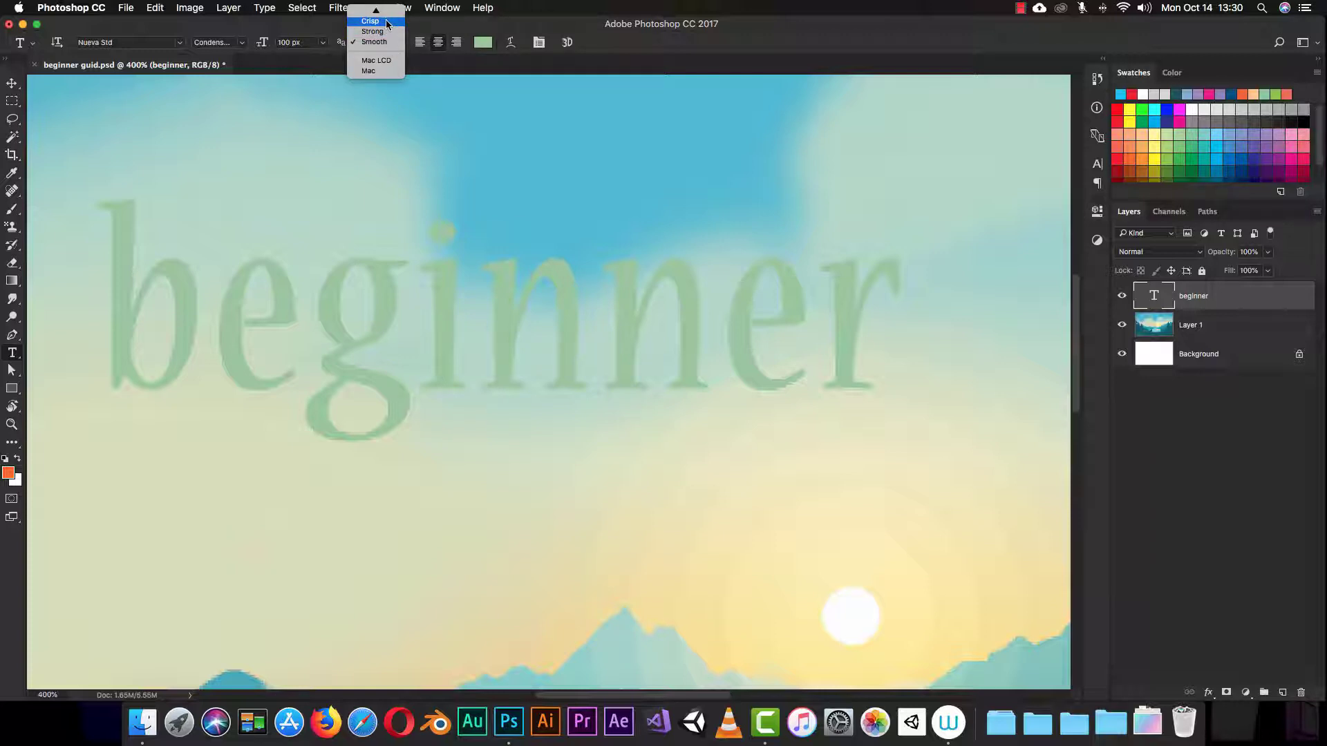
click(388, 22)
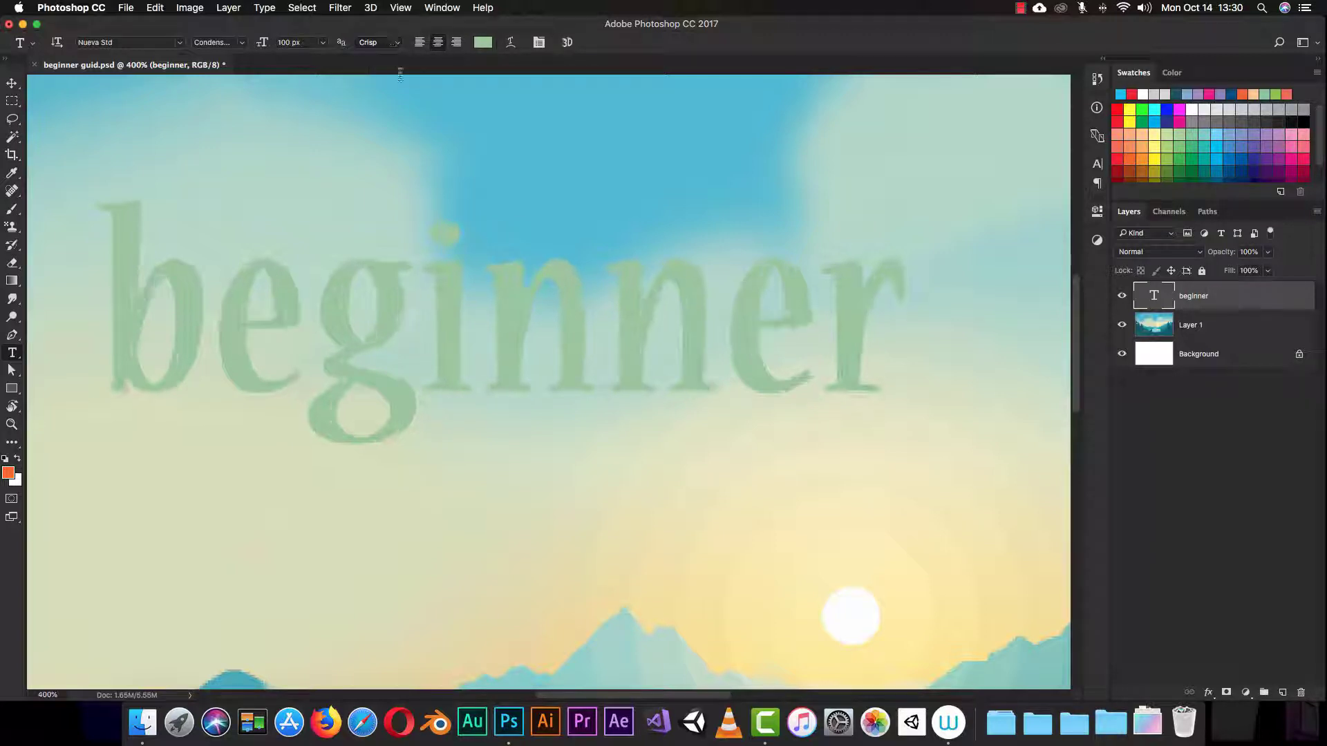
click(397, 42)
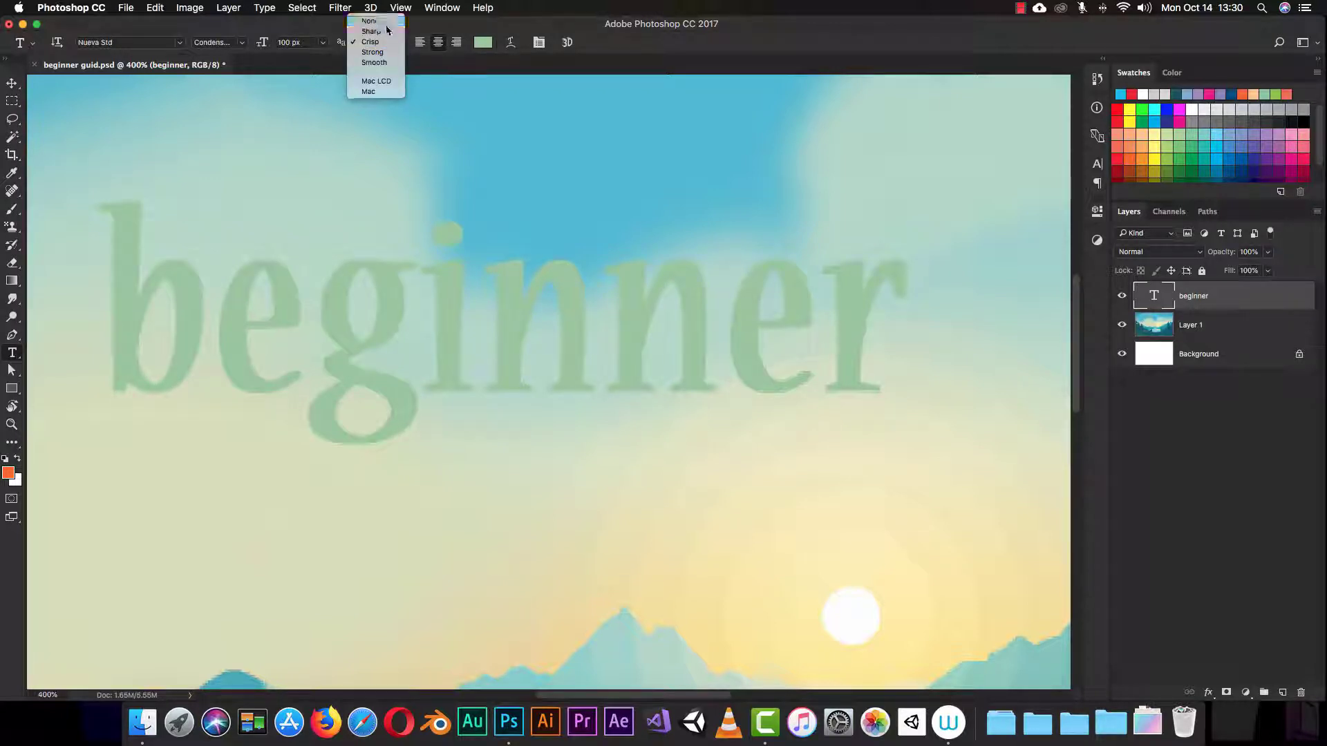
click(389, 22)
click(401, 46)
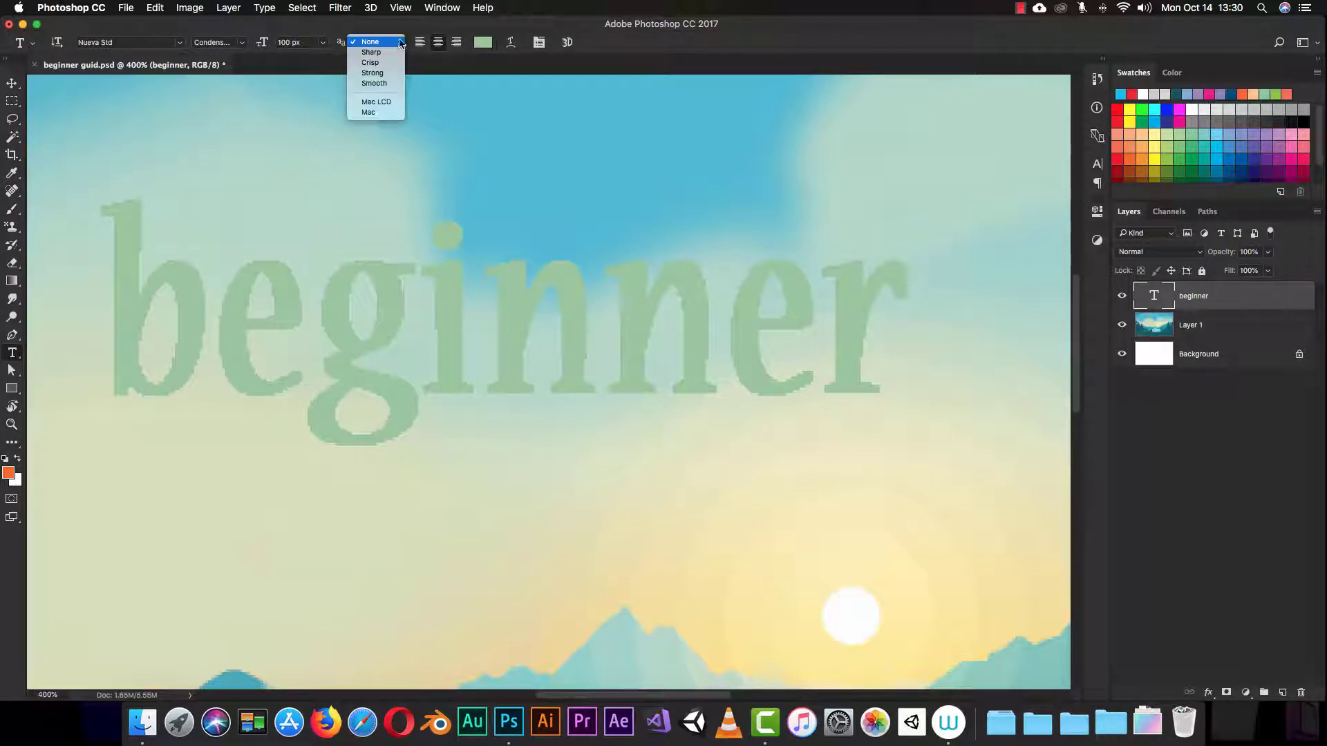
click(391, 86)
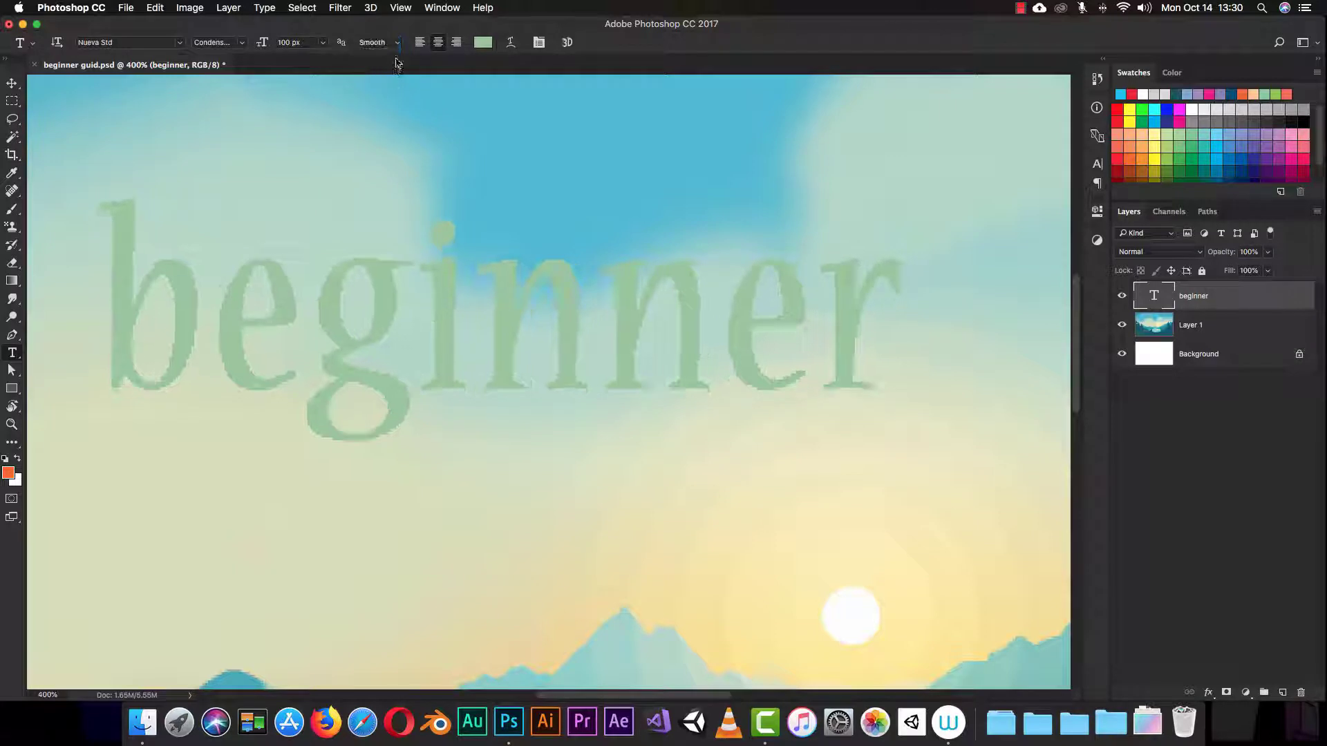
- Compare the Strong and Sharp anti-aliasing methods on the "beginner" text, and return it to Smooth
click(391, 42)
click(389, 31)
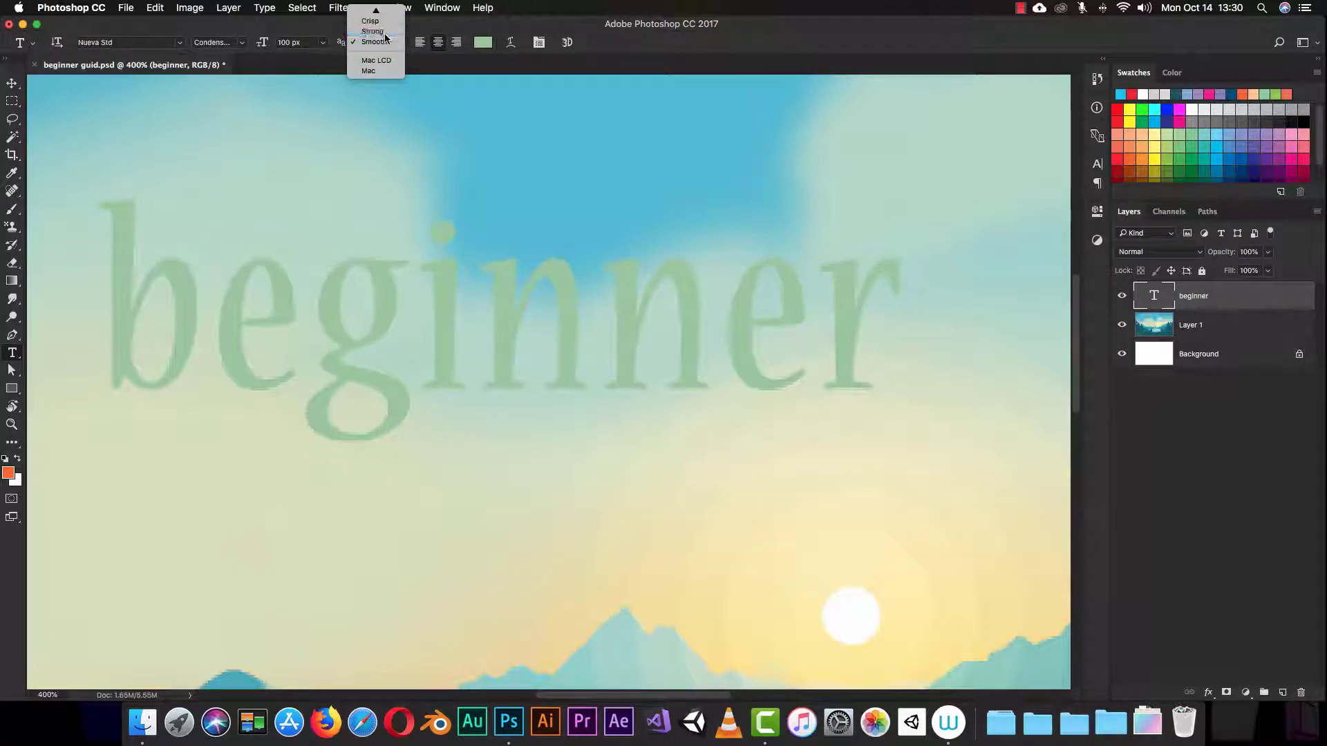
click(399, 44)
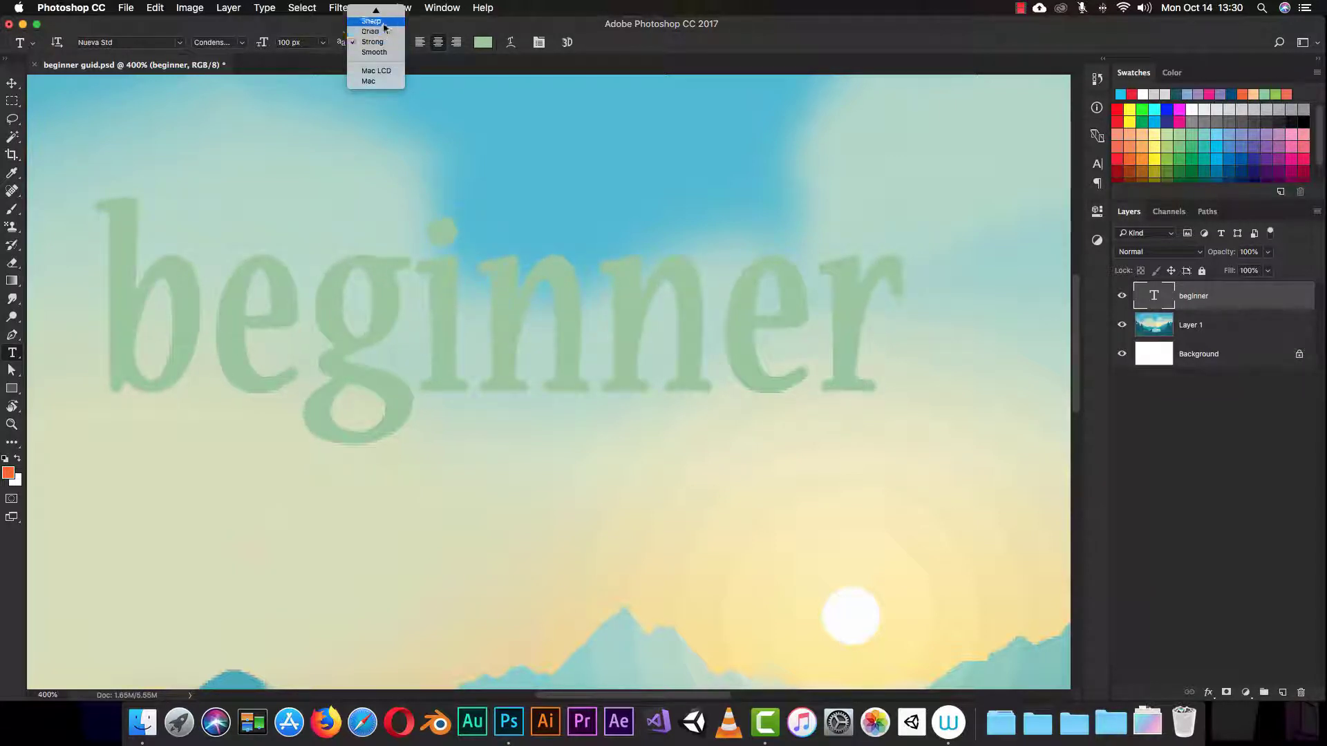
click(375, 20)
click(390, 43)
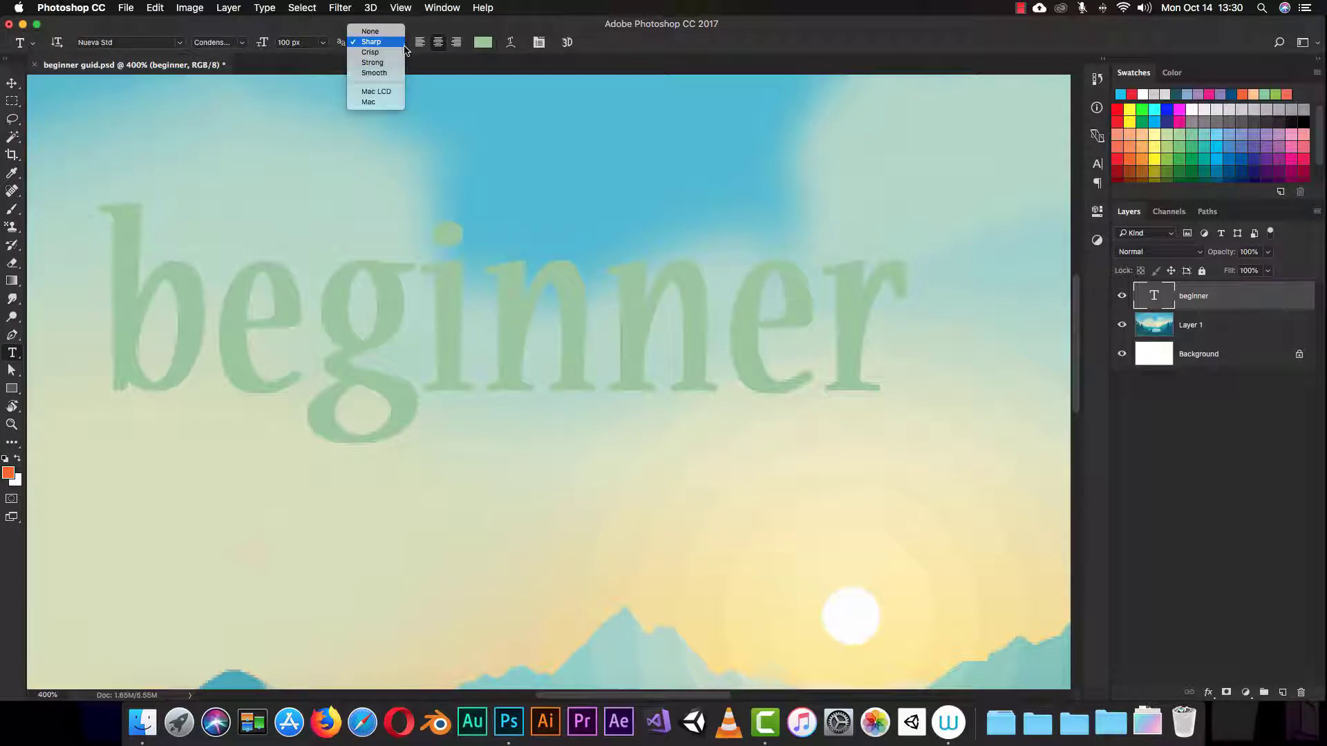
click(387, 63)
click(391, 42)
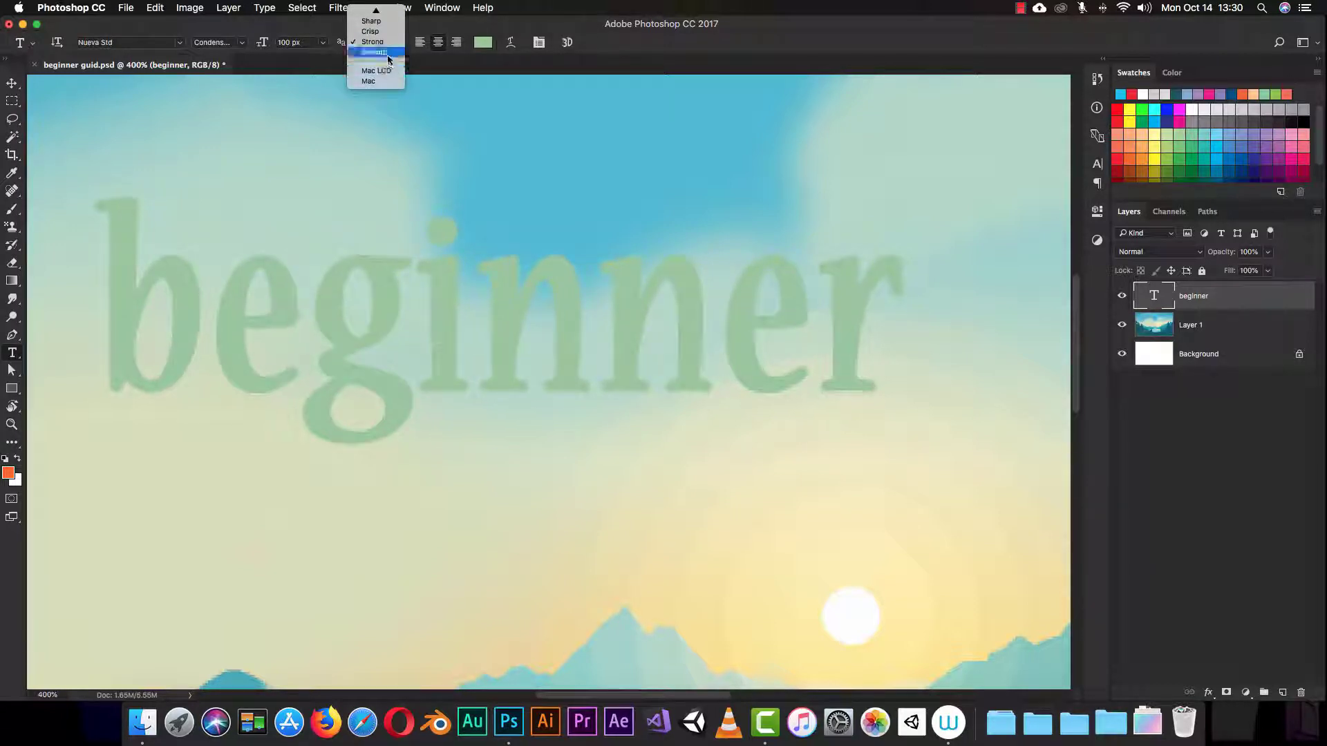
click(375, 52)
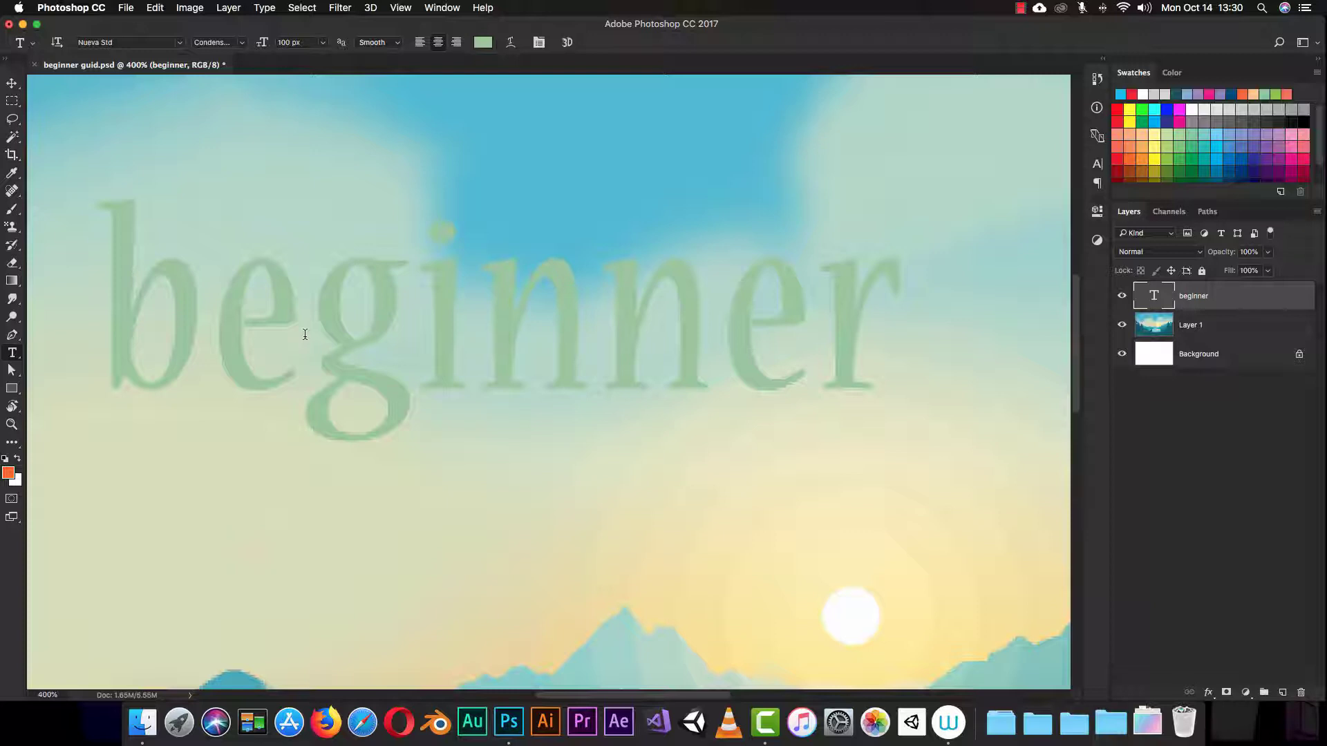
- Add a second line reading "test" below "beginner" in the same text layer, and commit the edit
click(843, 320)
click(859, 338)
double_click(859, 345)
click(864, 354)
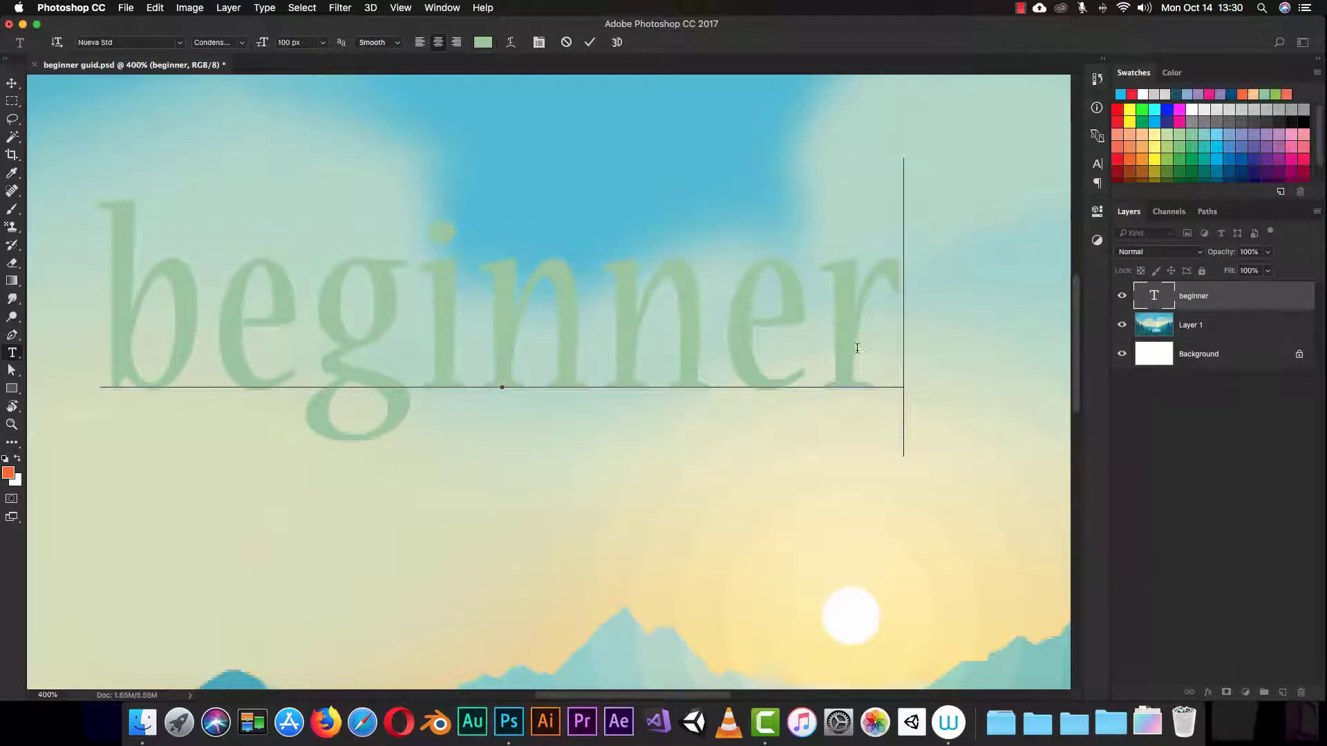
key(Return)
text(test)
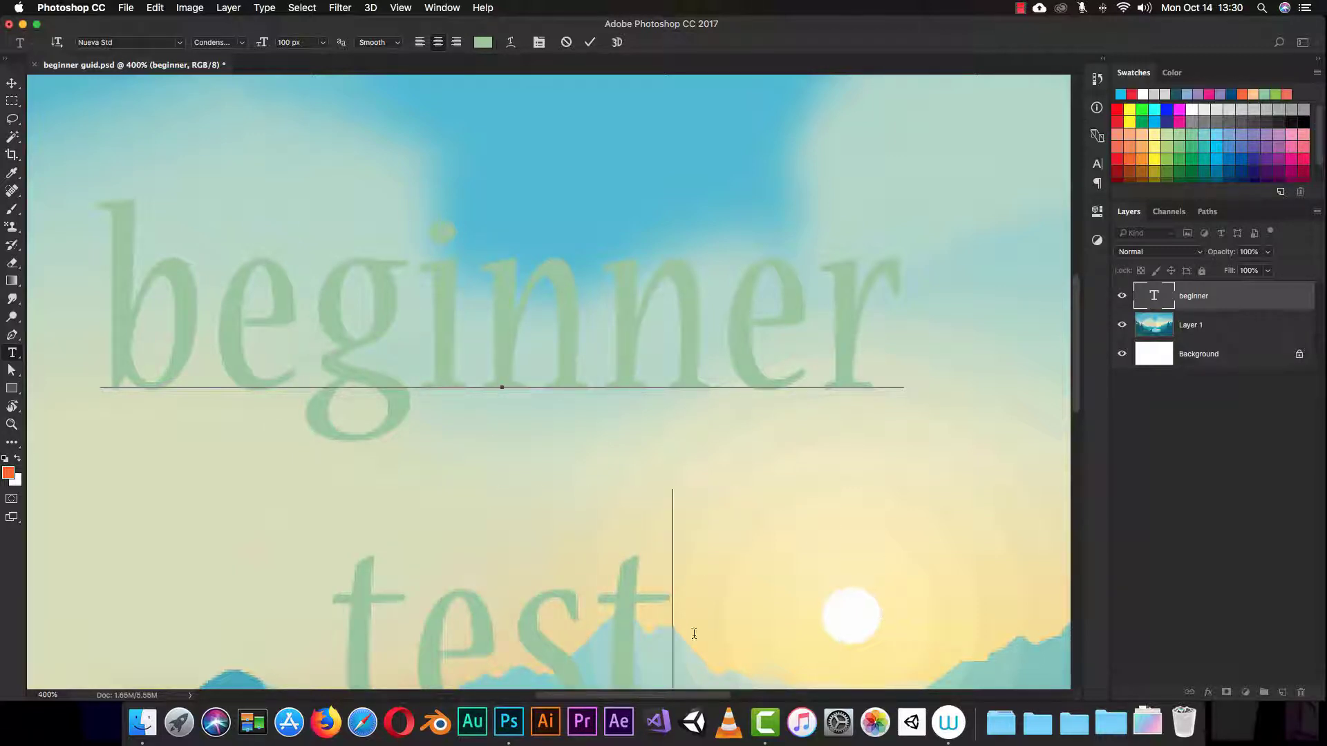
click(850, 148)
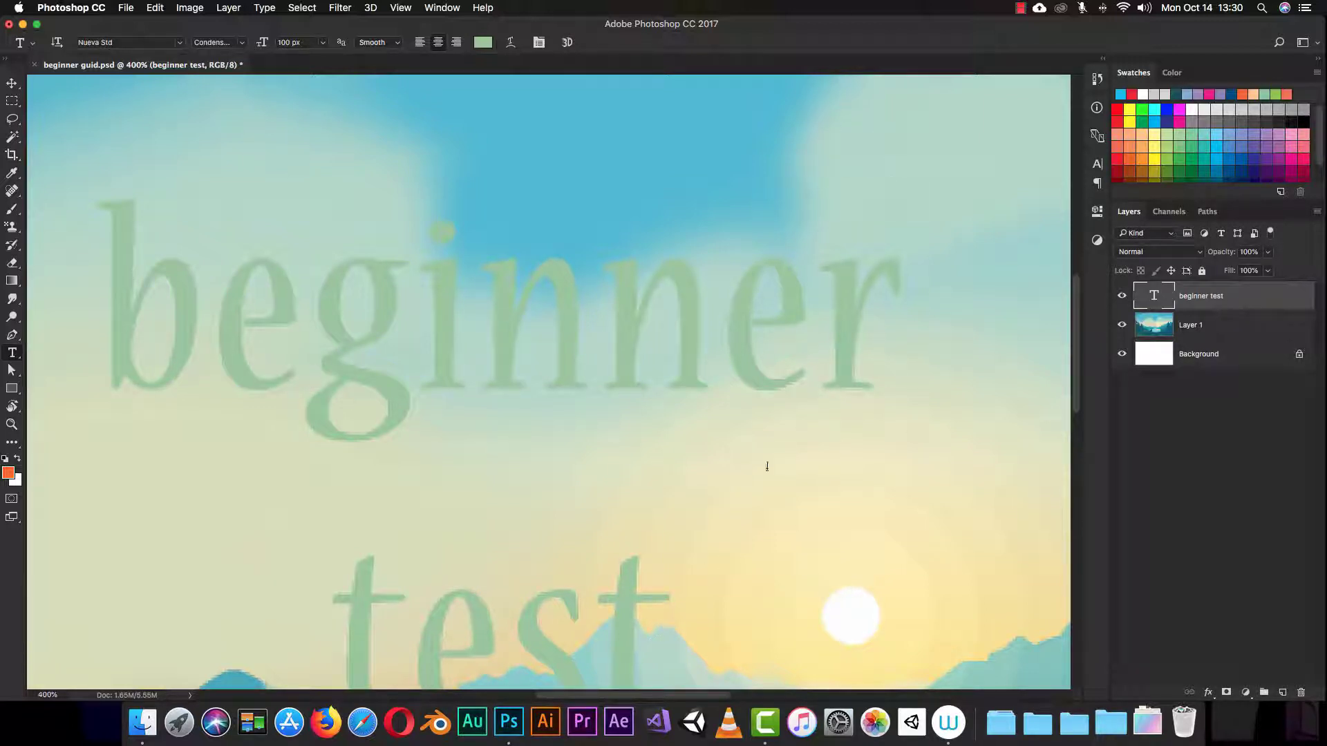
- Try left and right alignment on the two-line text, and return it to centred
scroll(933, 342, down, 1)
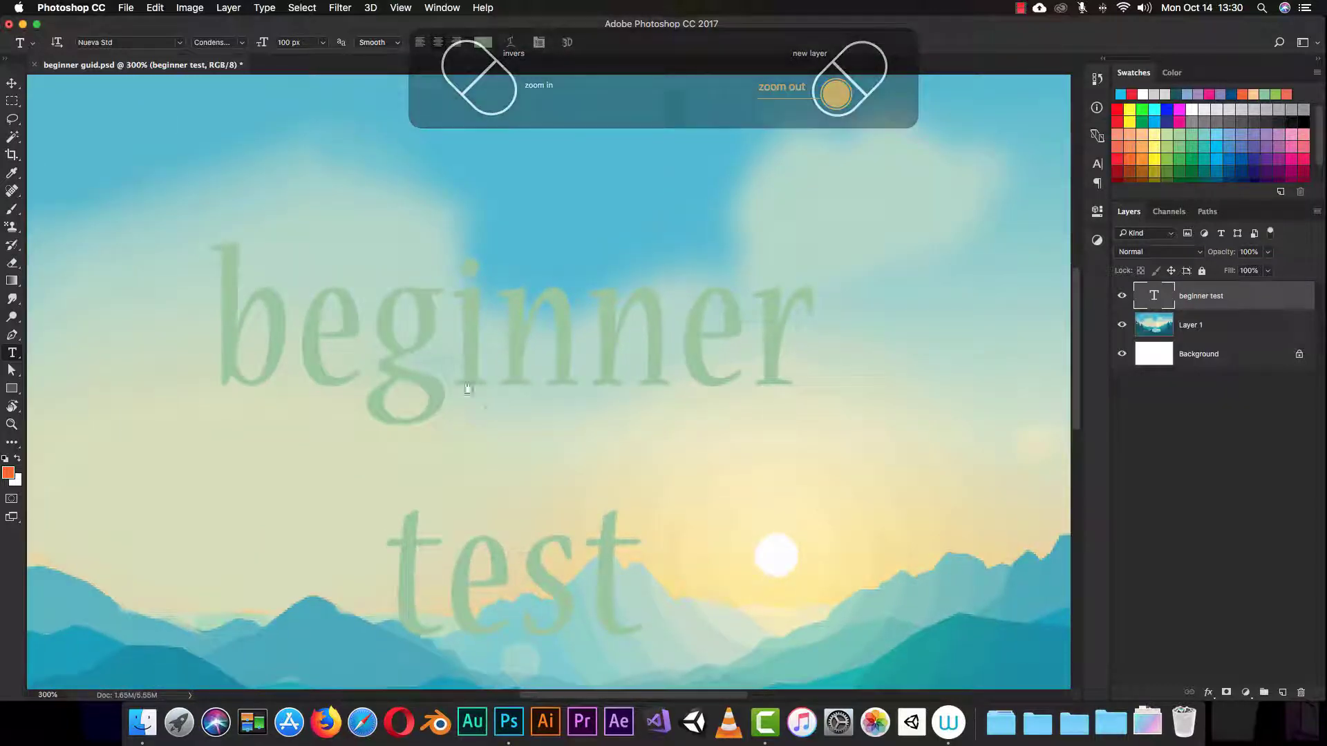
scroll(458, 375, down, 3)
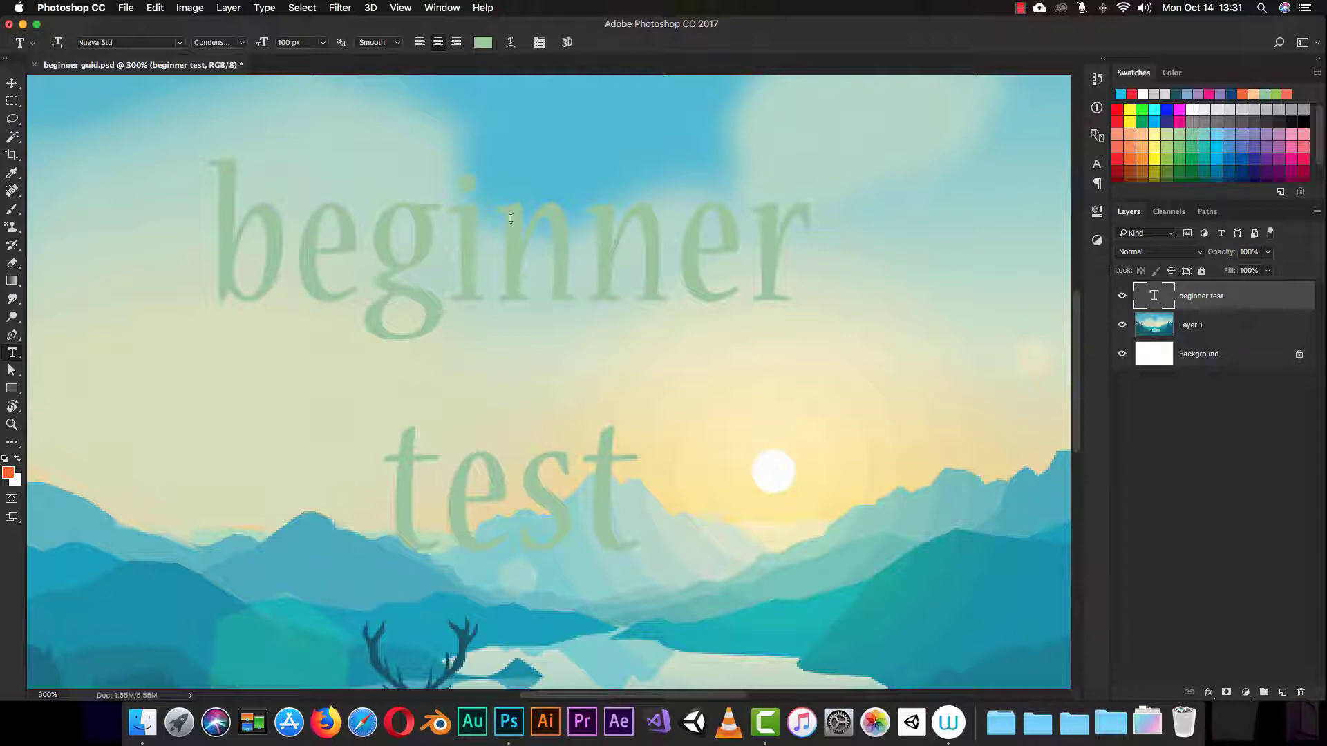
click(420, 43)
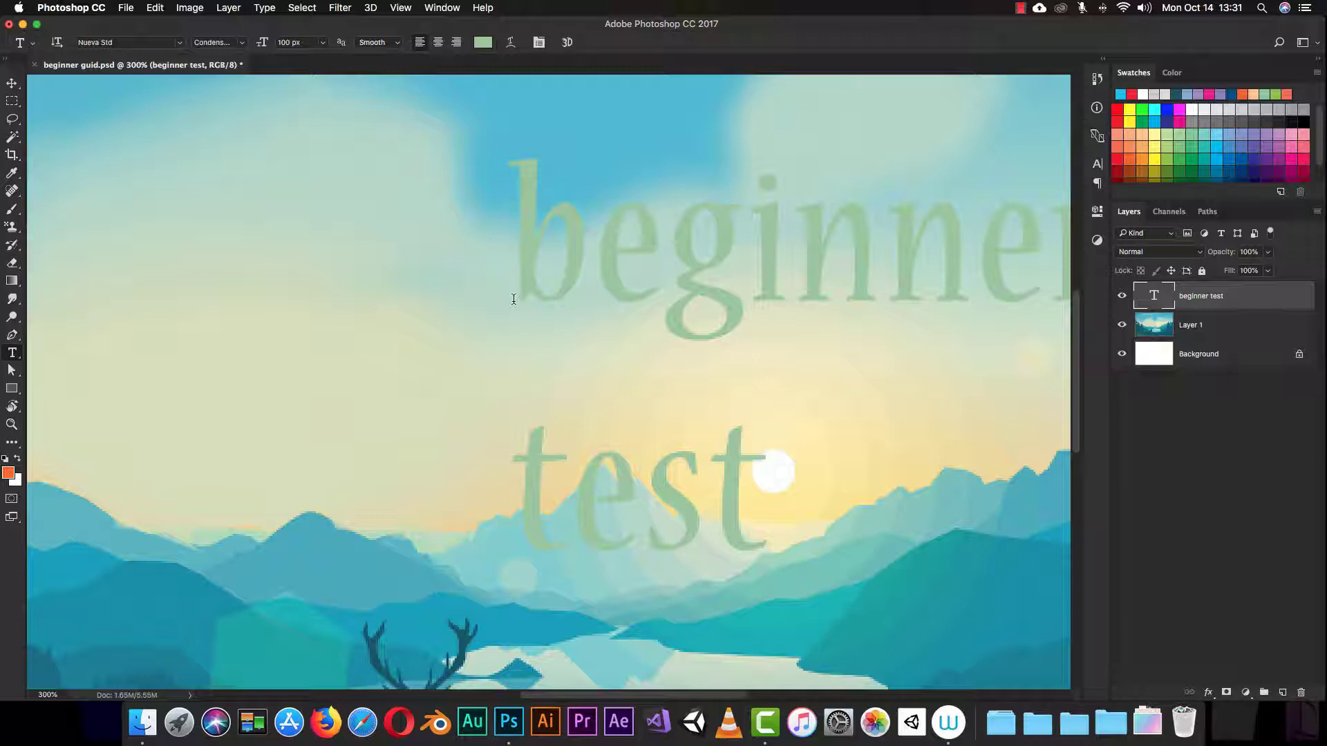
click(456, 43)
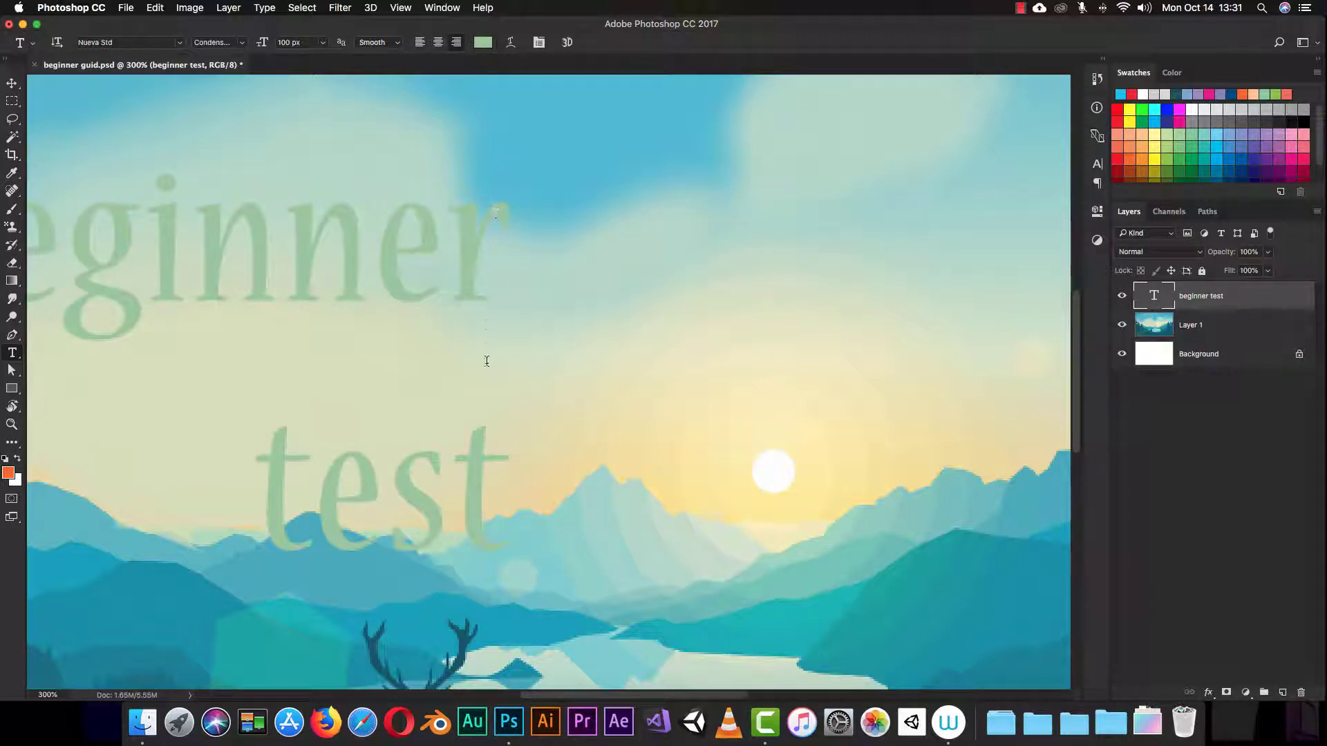
click(438, 43)
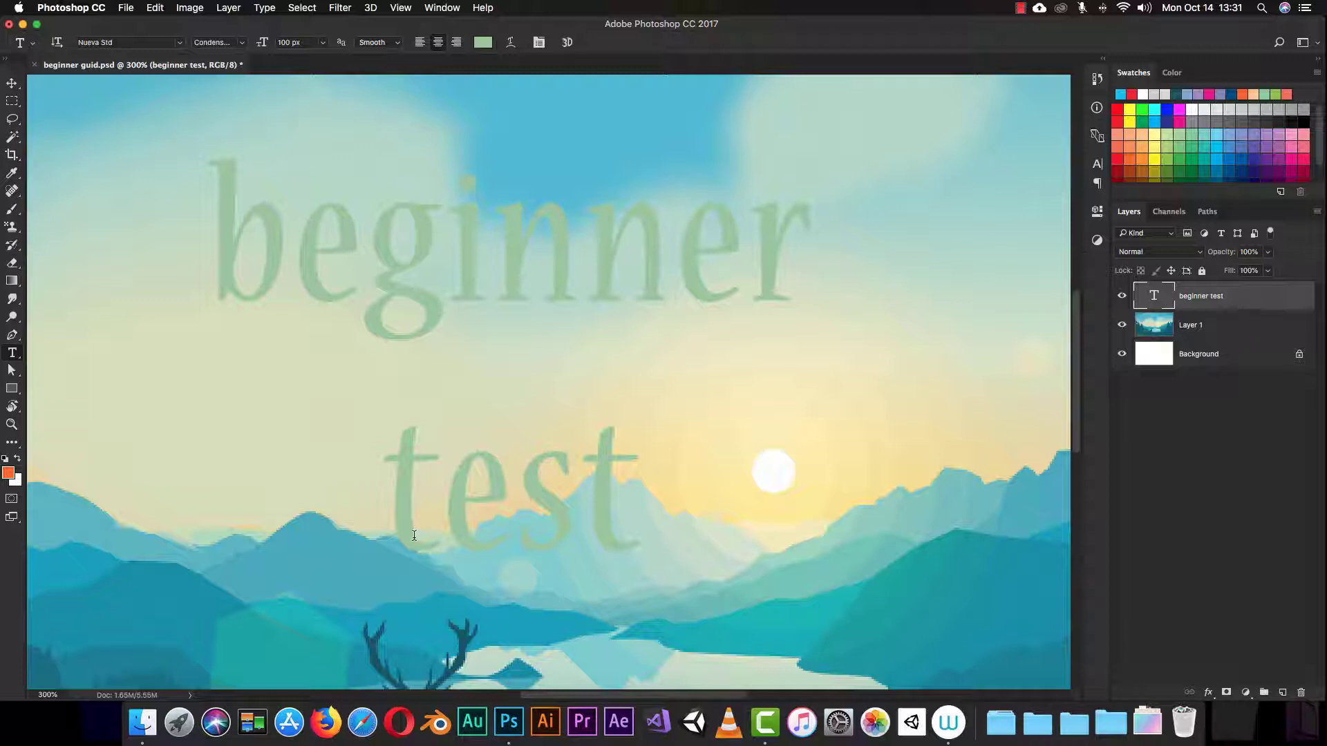
- Recolour the "beginner test" text by trying several blues and sampling the sky's light blue, 4cbad3, from the image
click(484, 43)
drag(414, 157, 902, 105)
click(814, 146)
click(807, 191)
mouse_move(875, 181)
mouse_down()
mouse_move(877, 141)
mouse_move(875, 237)
mouse_move(876, 202)
mouse_up()
click(805, 158)
click(832, 150)
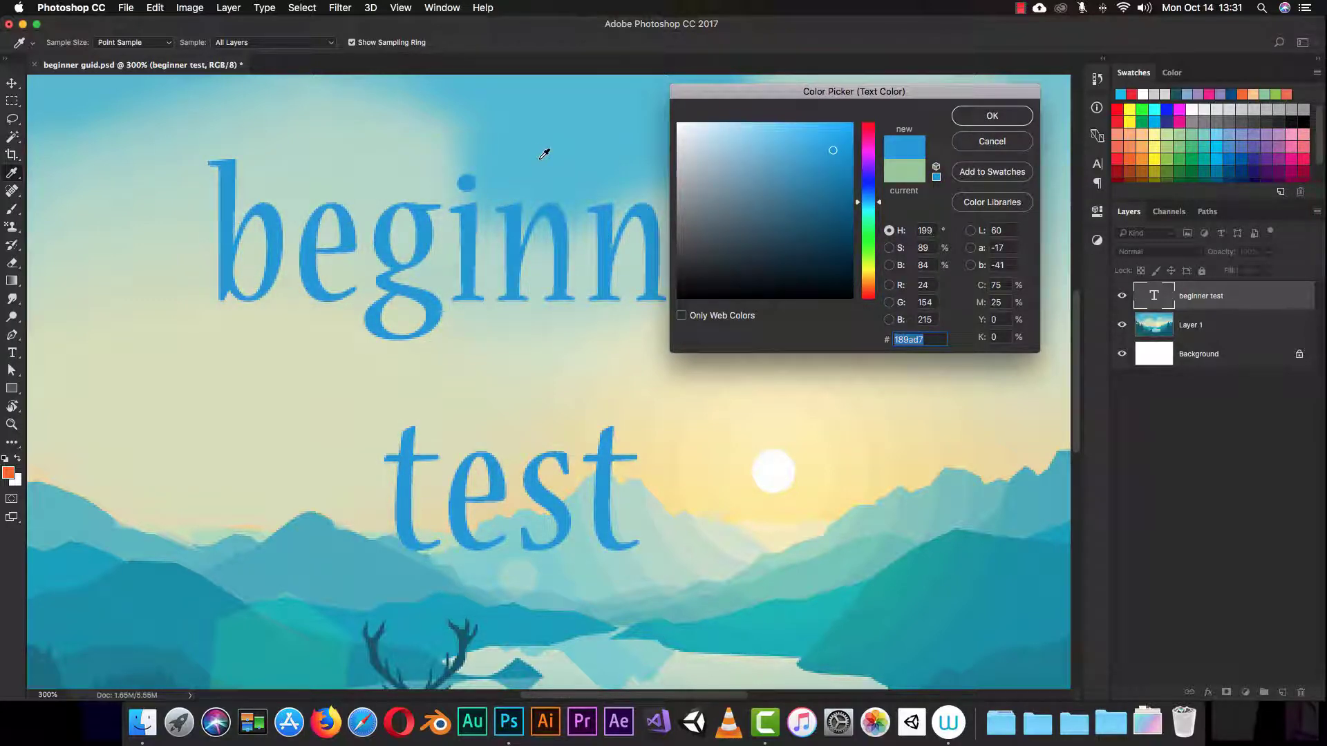
click(498, 191)
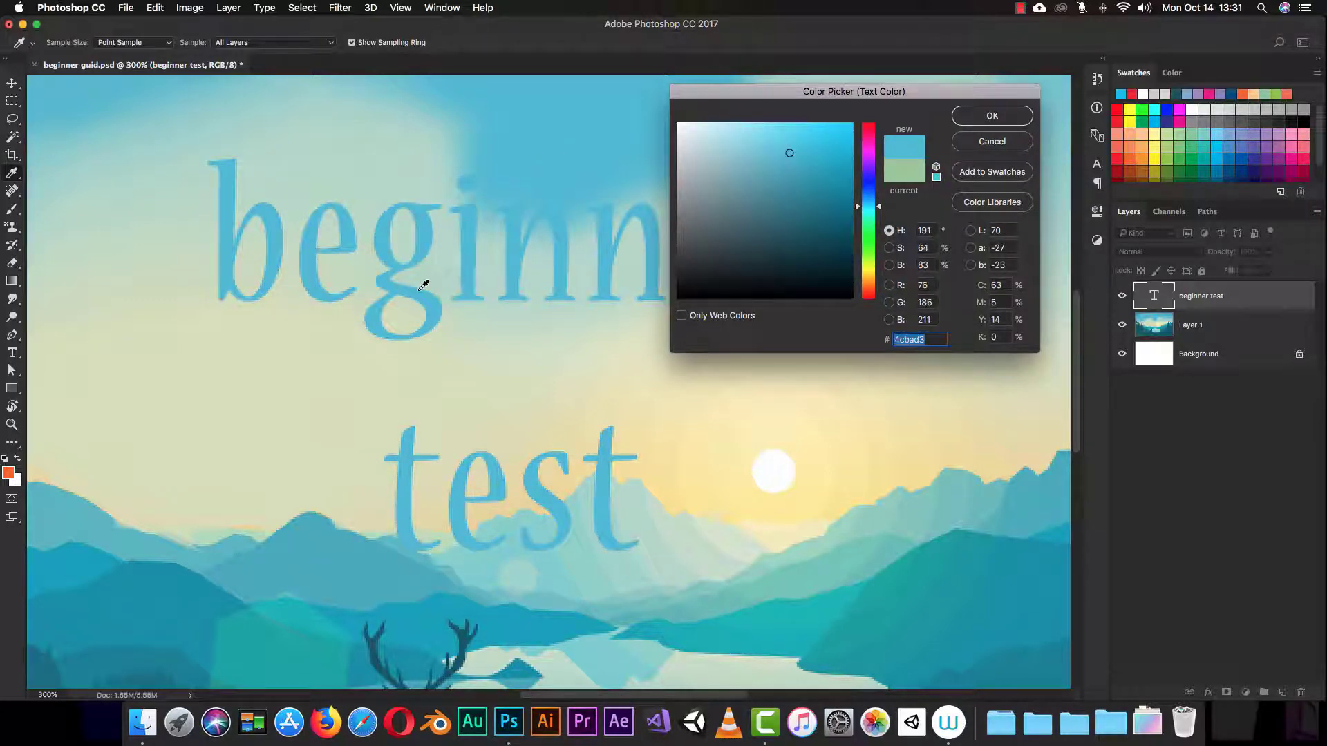
click(1005, 116)
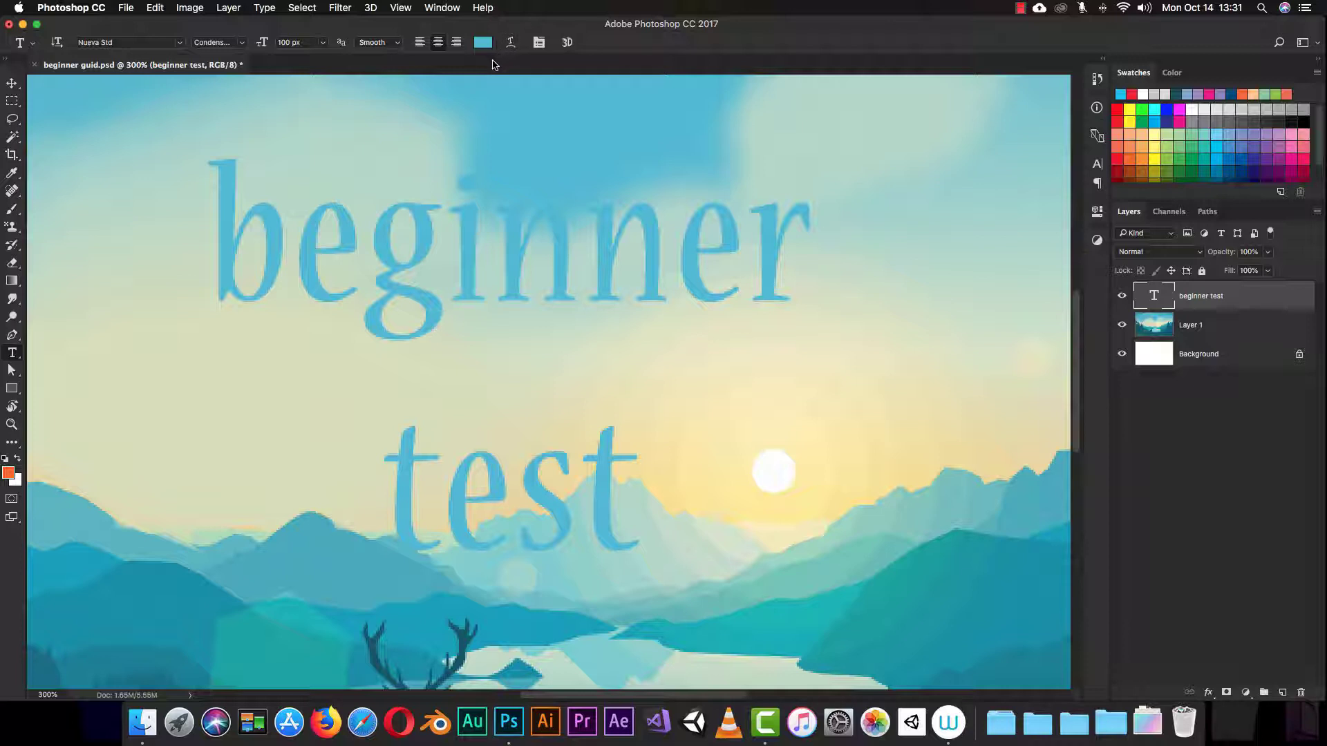
click(512, 42)
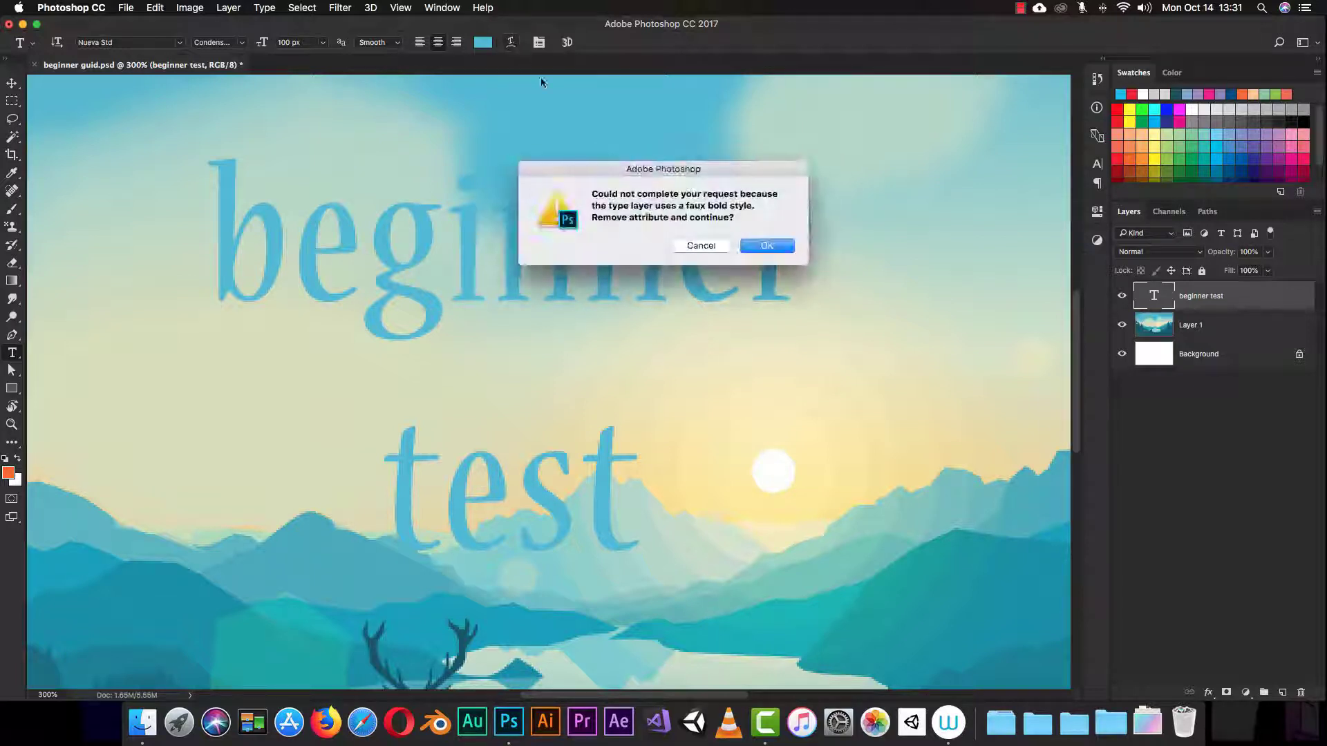
drag(603, 168, 736, 63)
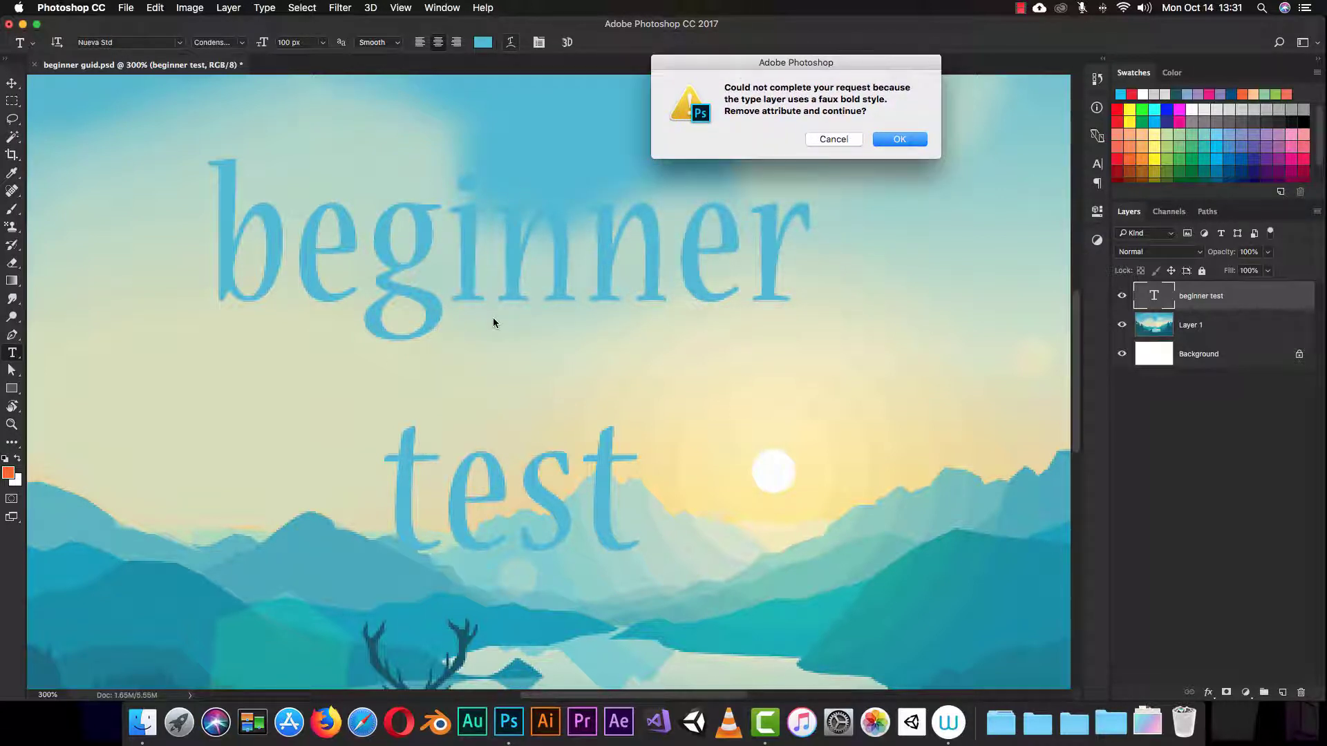
click(897, 140)
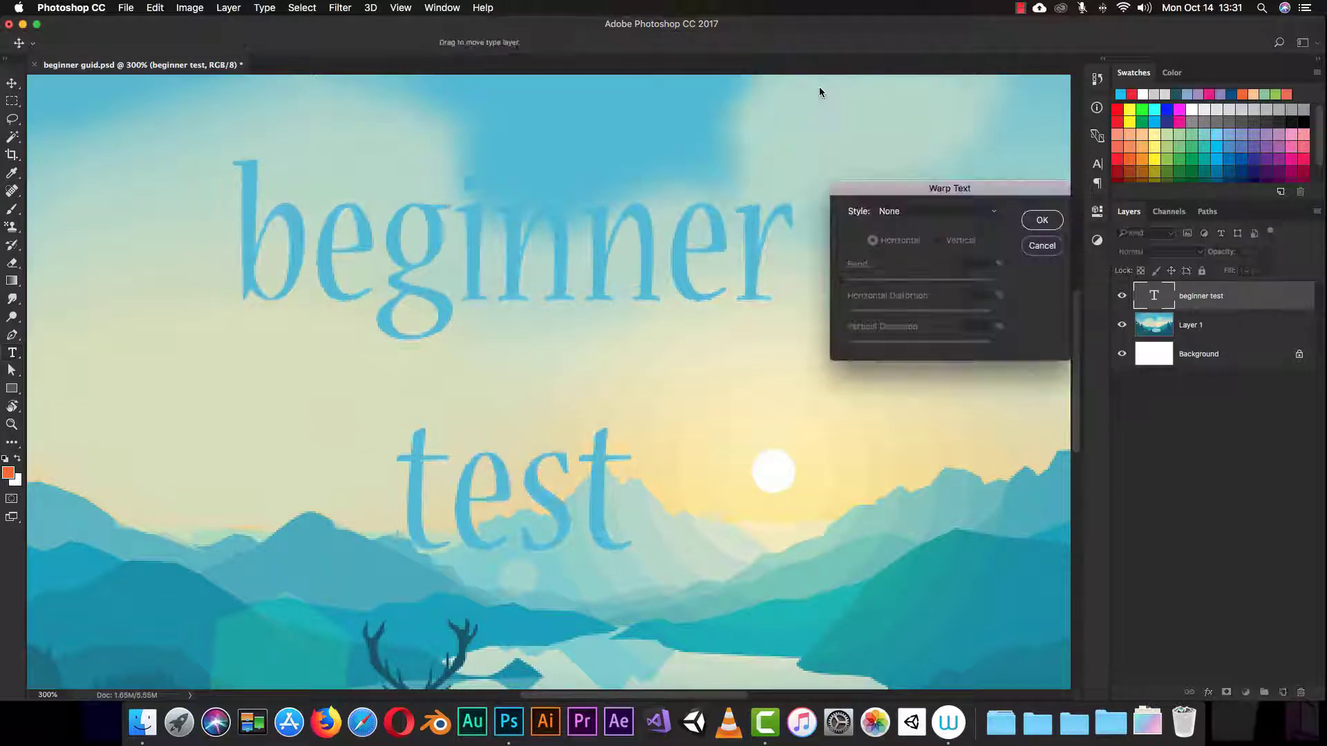
click(1042, 246)
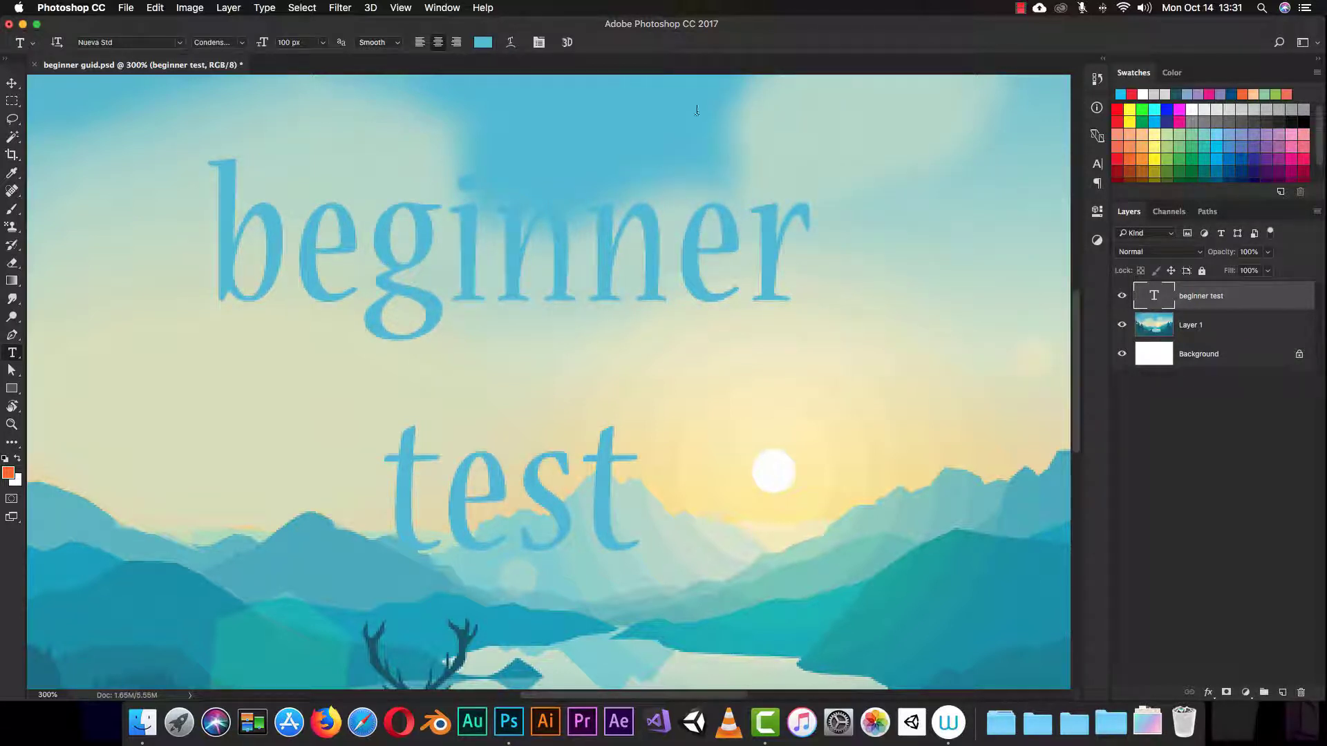
- Start warping the "beginner test" text, accept removing its faux bold, and apply the Arc style
click(512, 43)
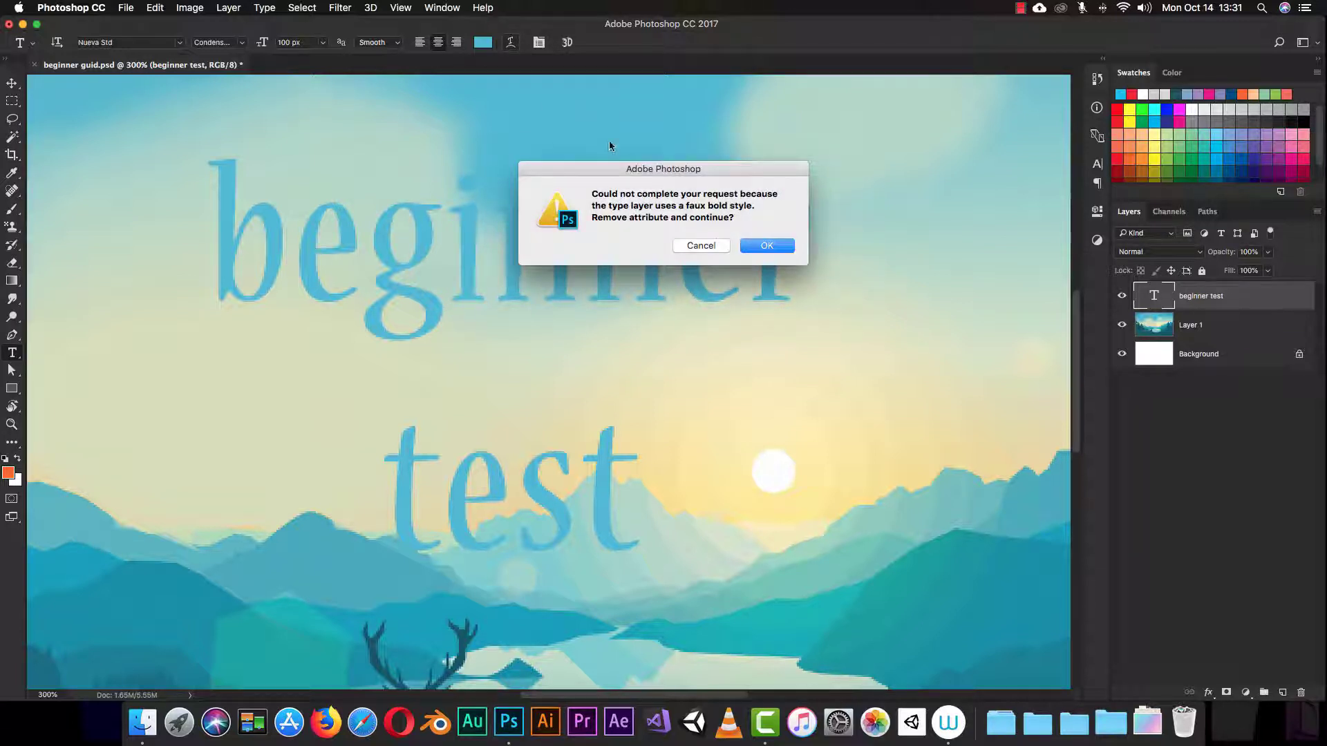
drag(619, 170, 786, 109)
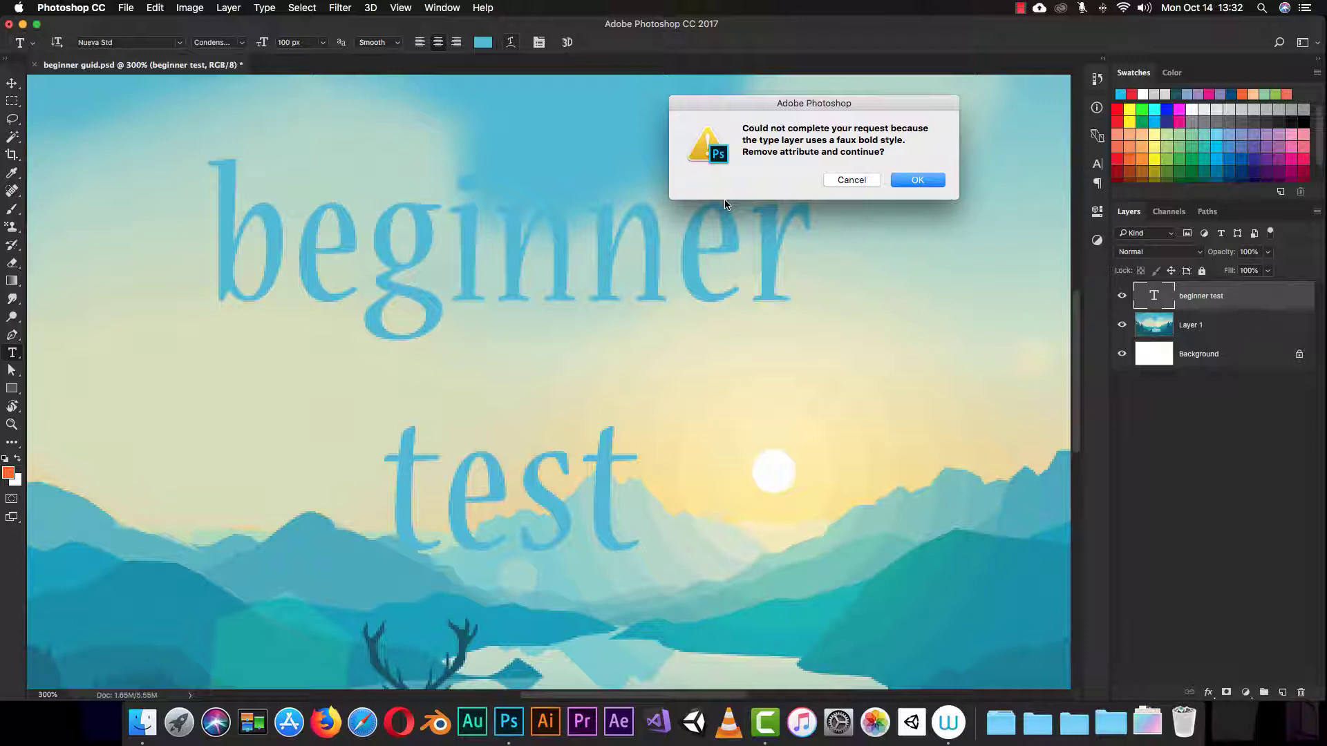
click(915, 181)
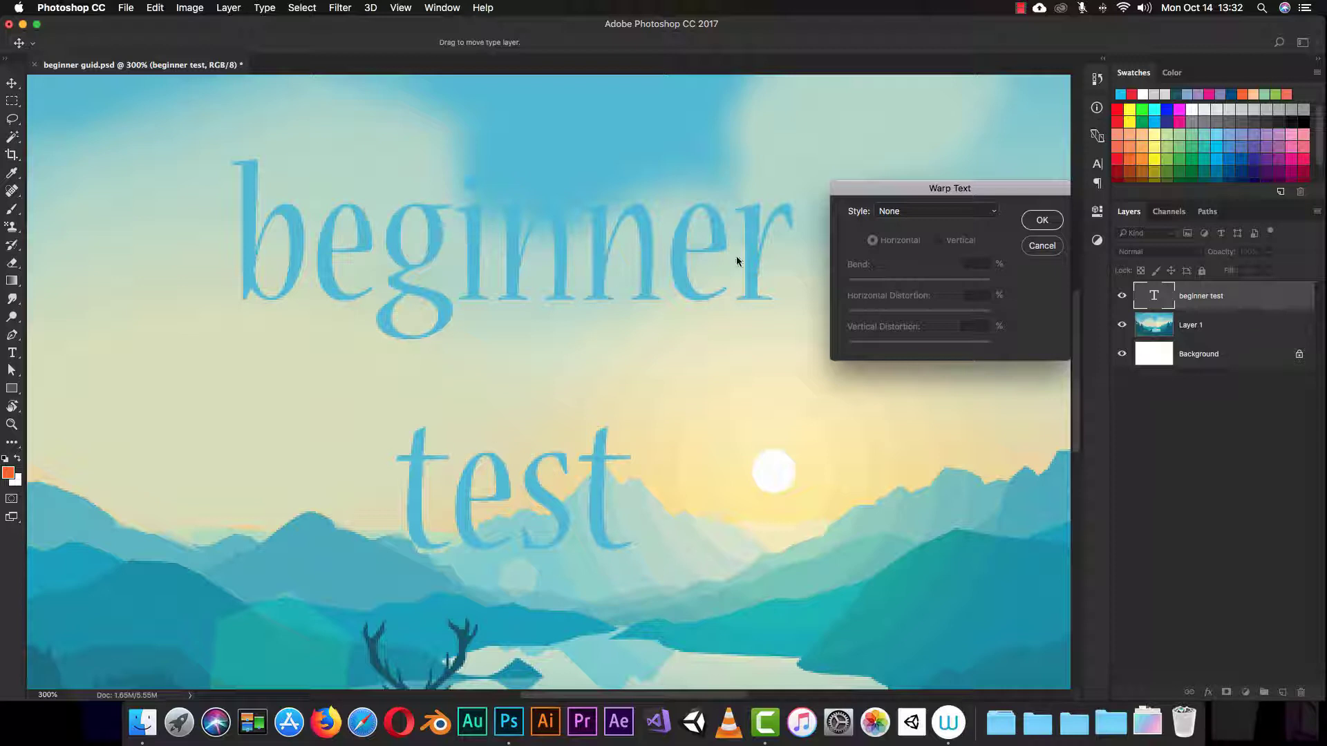
click(949, 212)
click(912, 231)
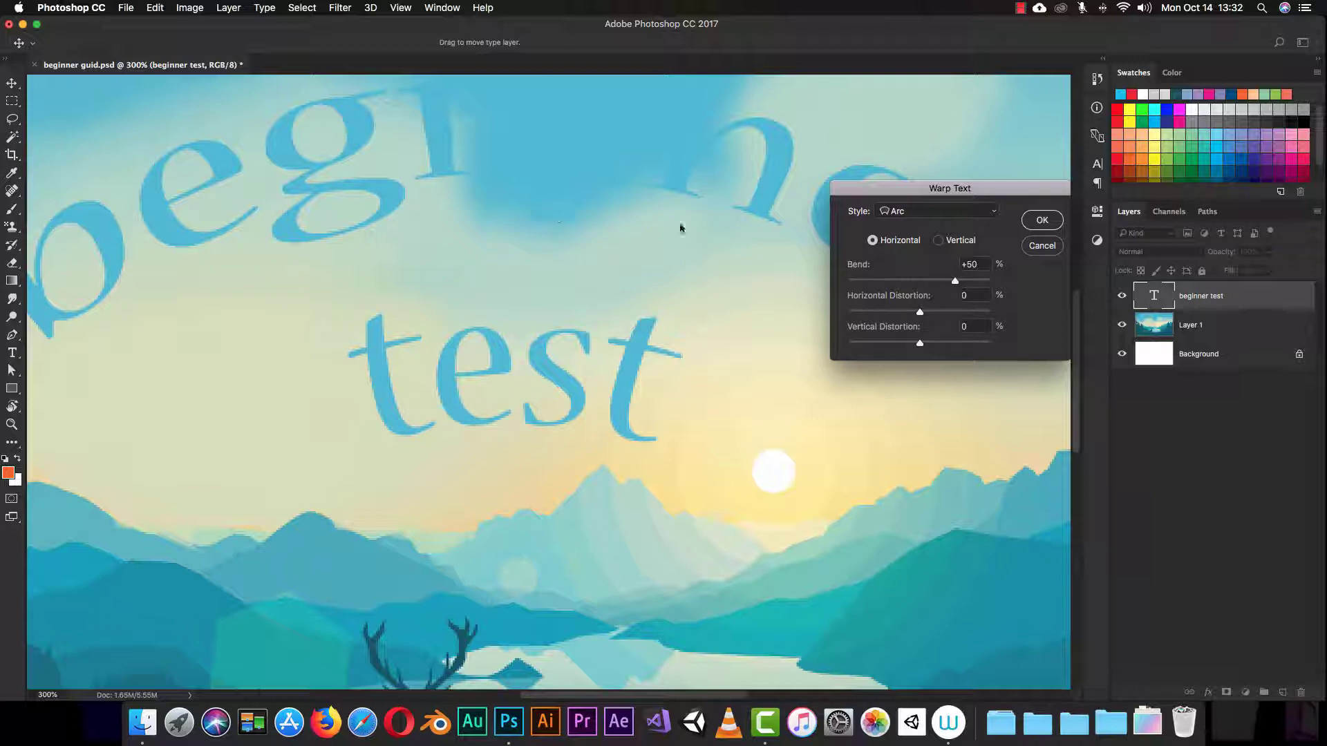
- Try the Arc Upper warp style, and apply Flag with bend -11%, horizontal distortion +30% and vertical distortion -50%
click(885, 211)
click(898, 237)
click(906, 211)
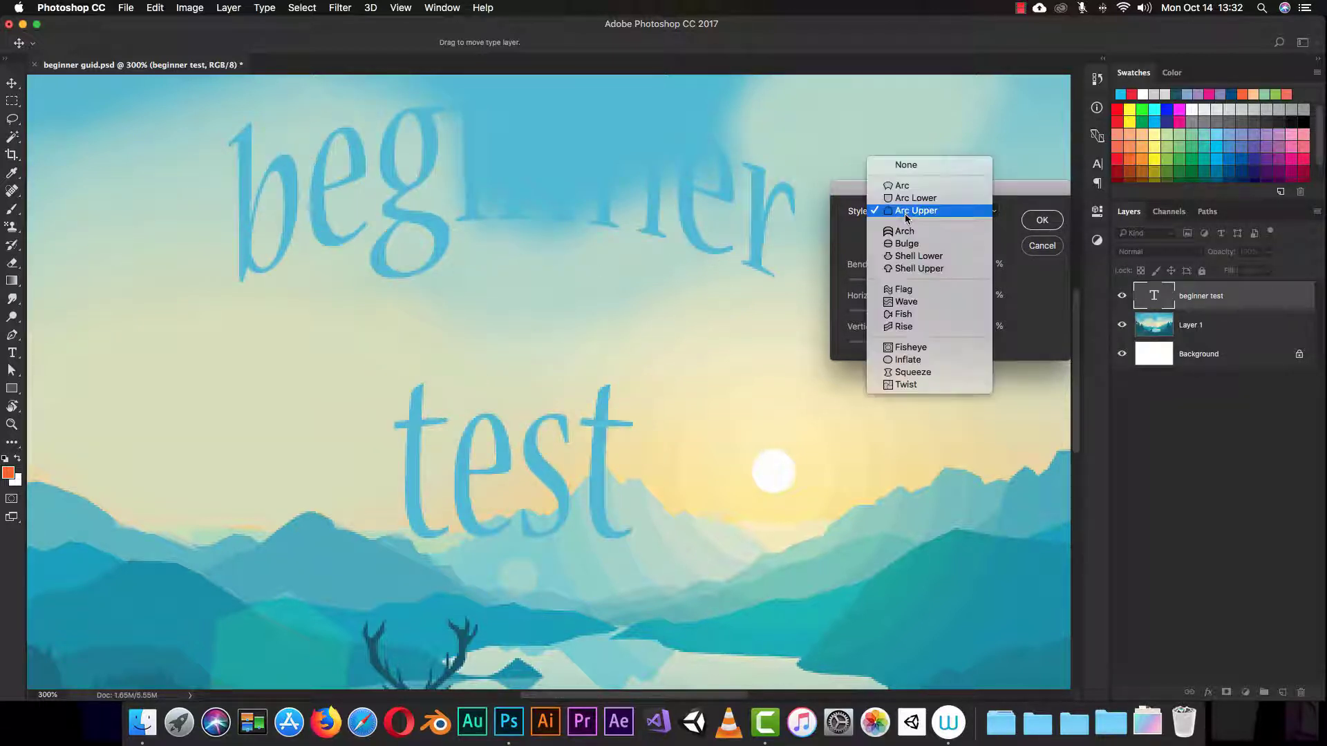
click(903, 289)
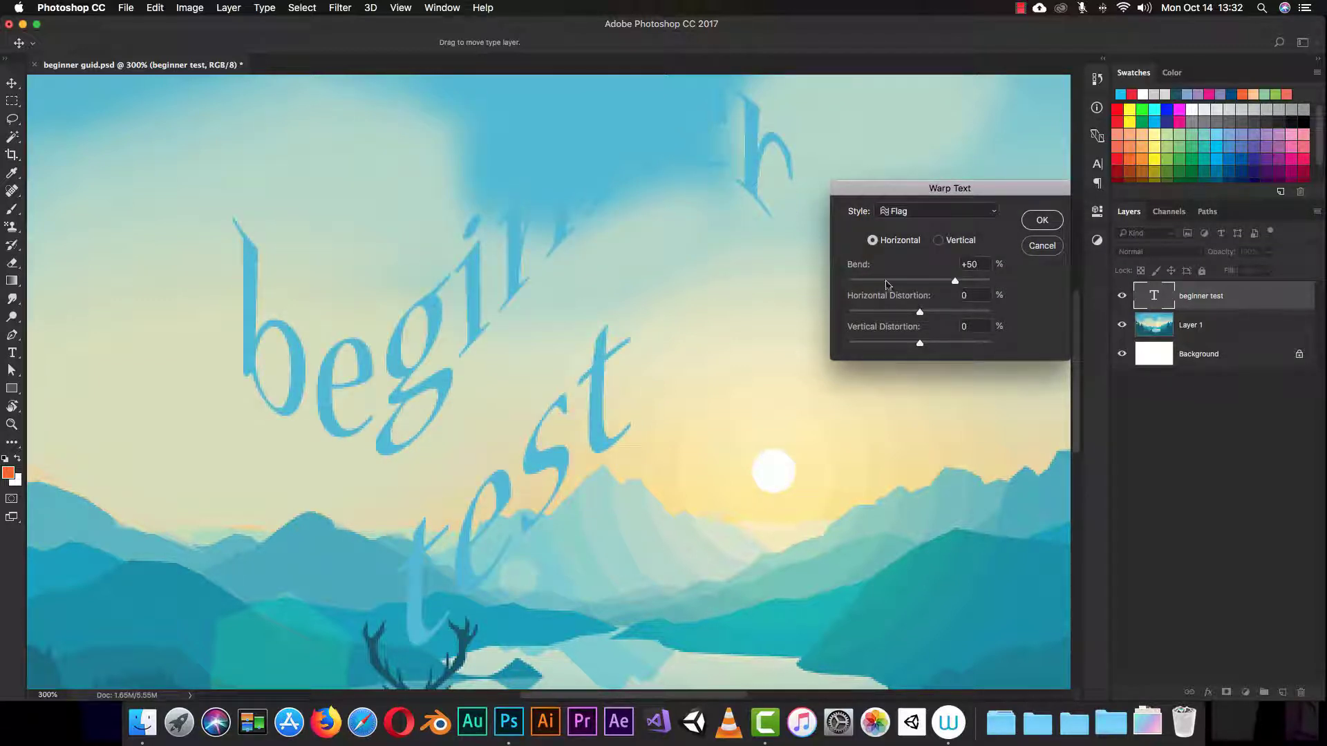
drag(955, 281, 883, 343)
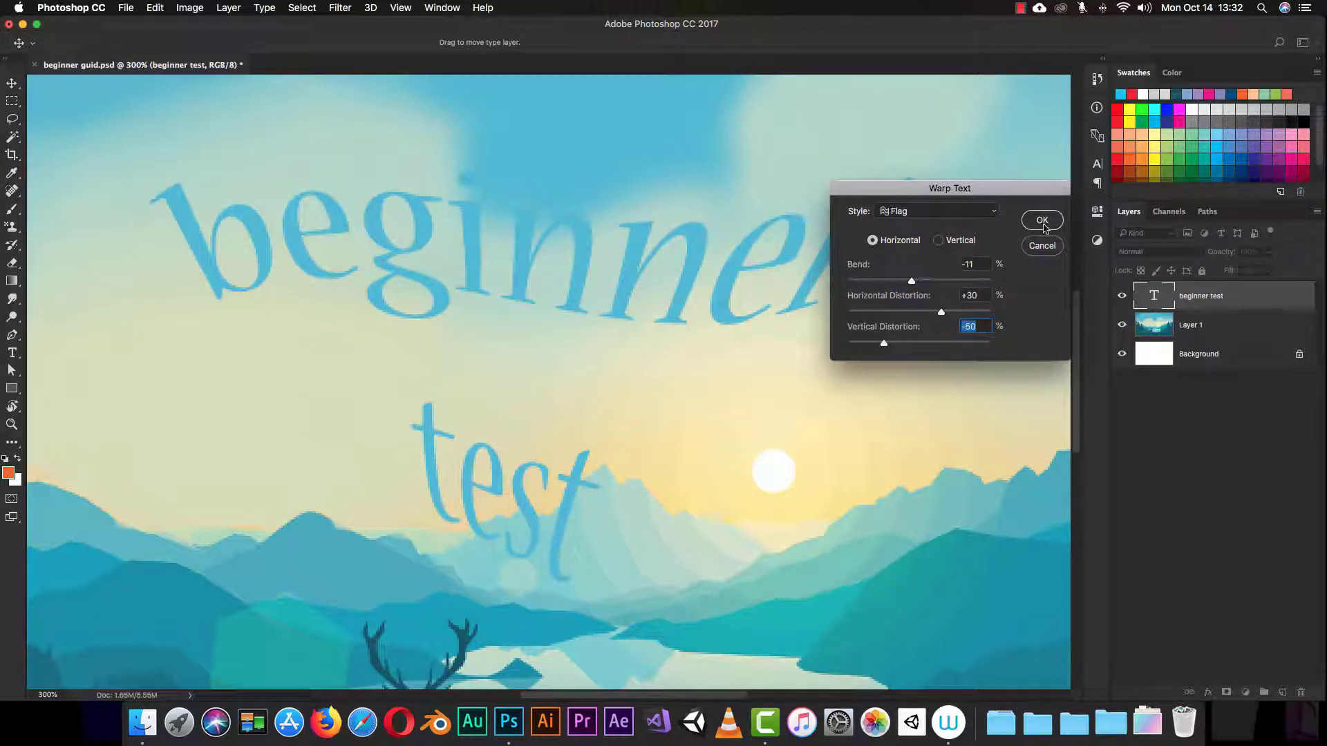
click(1042, 220)
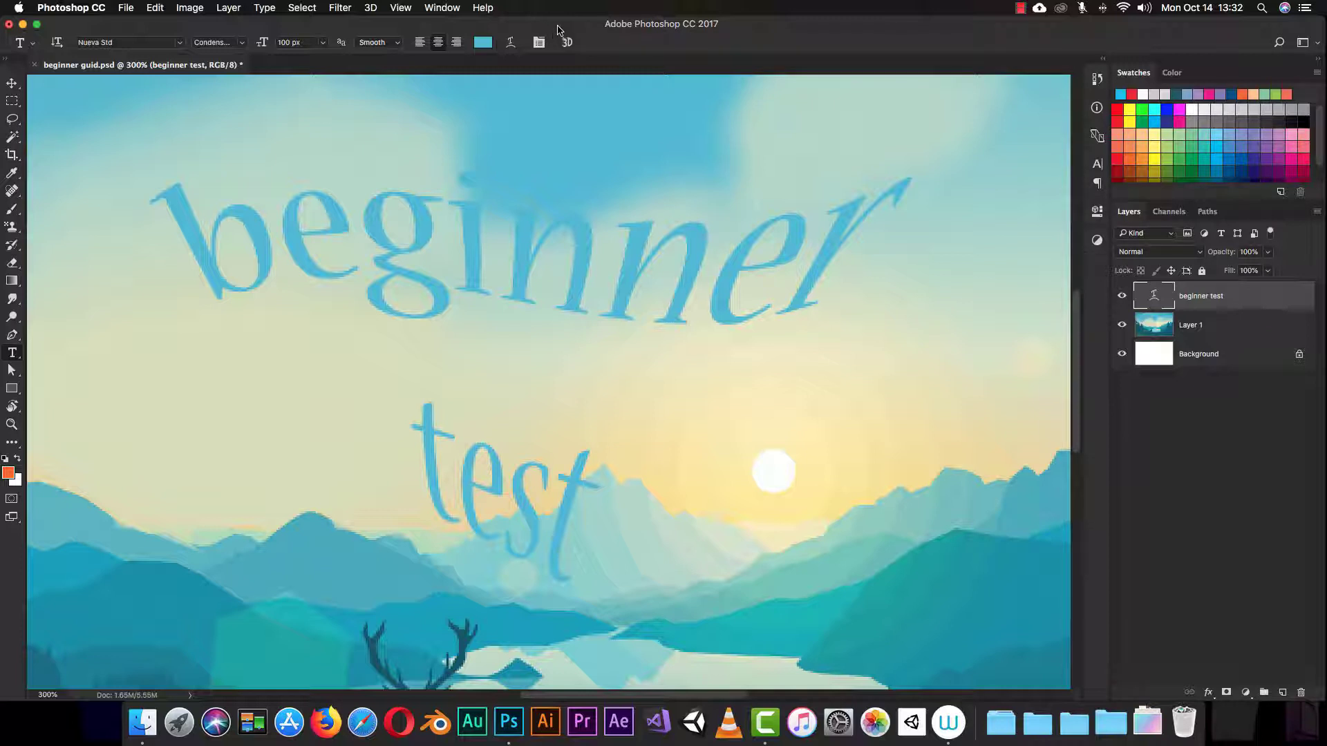
- Examine the Character panel's text settings and where the panel is listed among the available windows, and collapse it
click(539, 43)
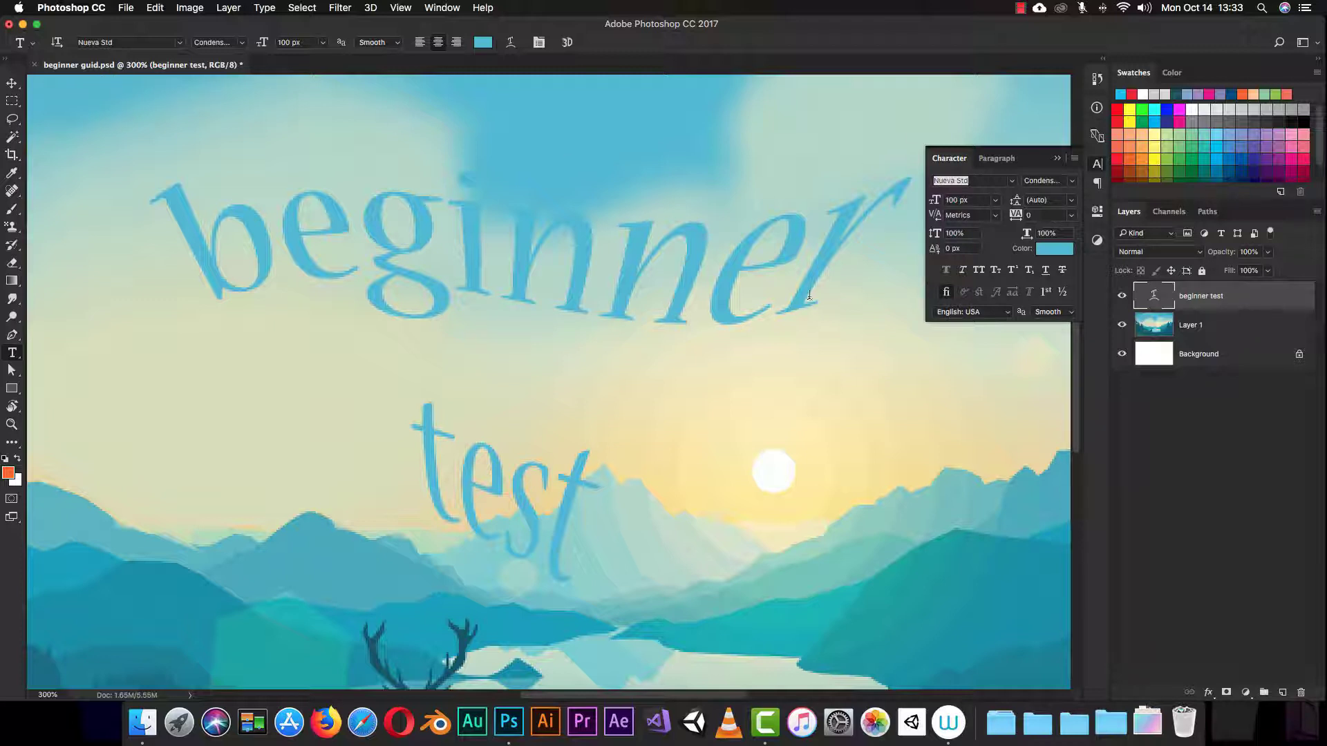
click(1056, 154)
click(539, 42)
click(441, 8)
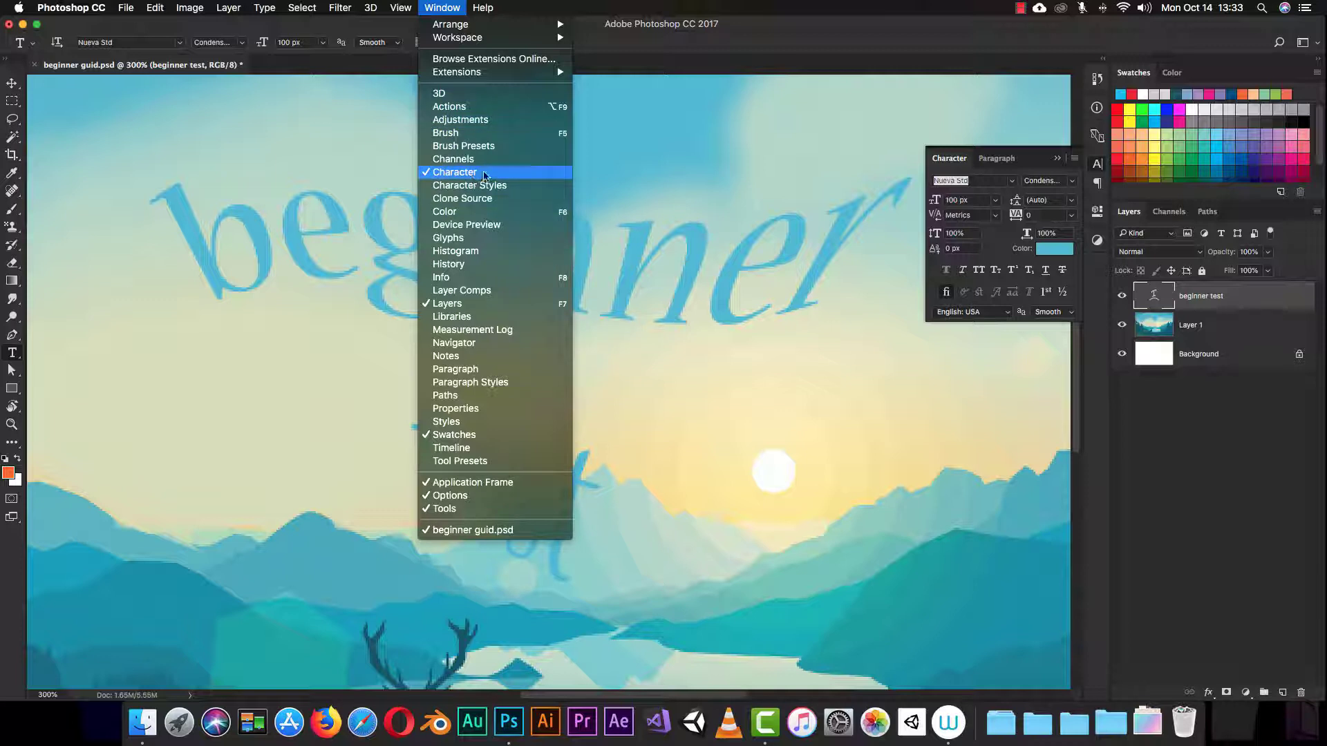
click(674, 38)
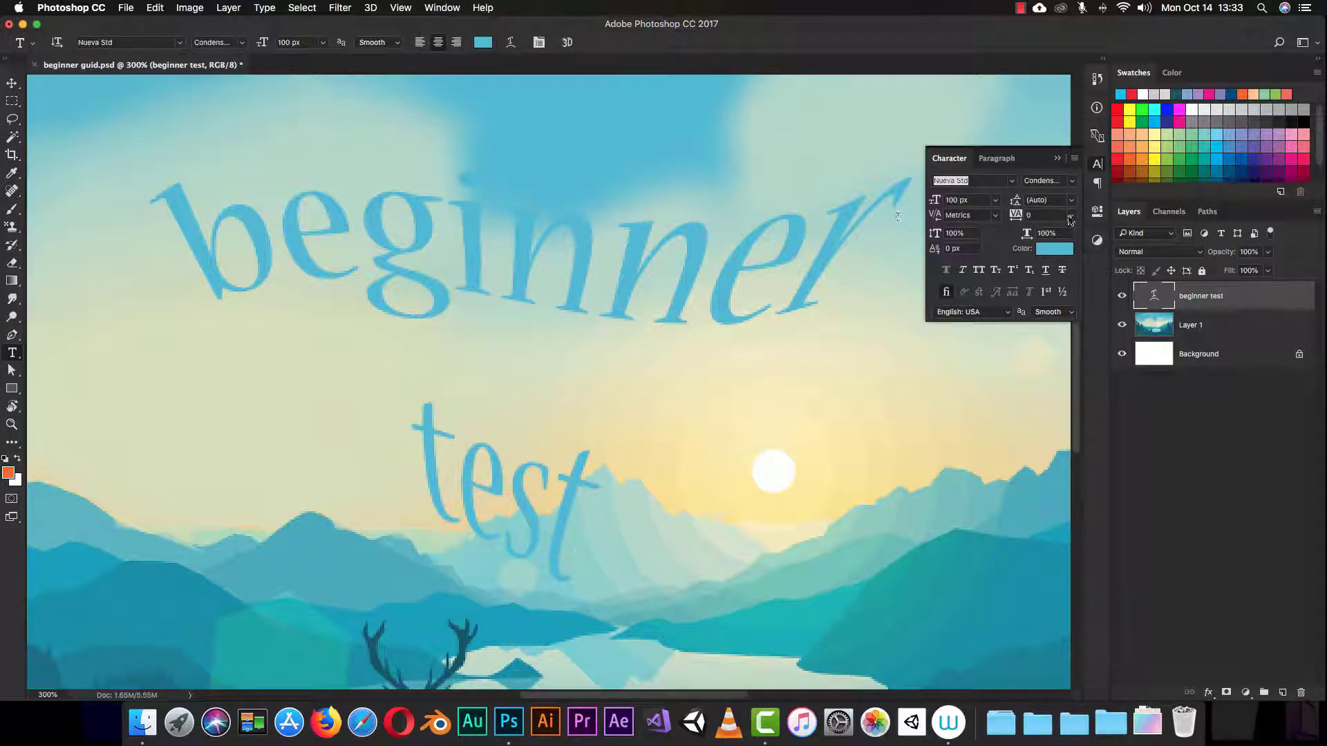
click(979, 179)
click(1058, 158)
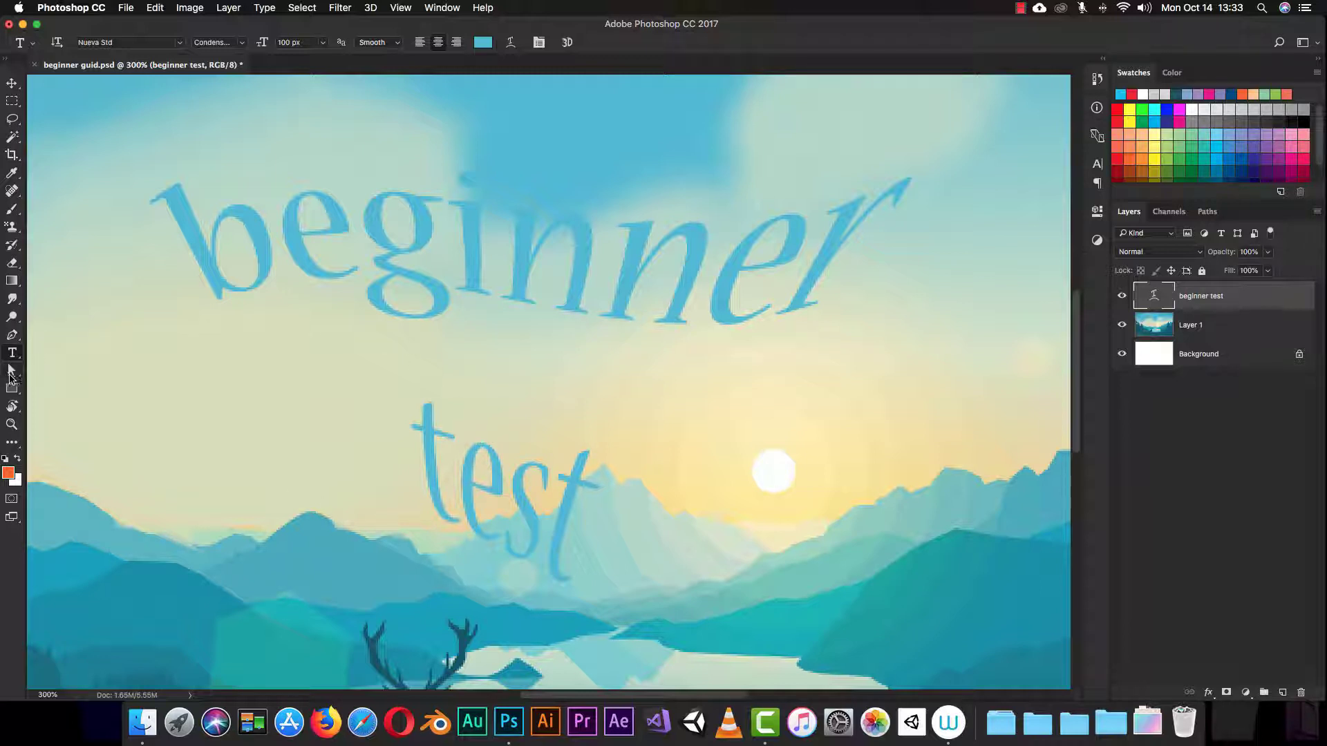
- Activate the Direct Selection tool and view the path selection tools grouped with it
click(12, 375)
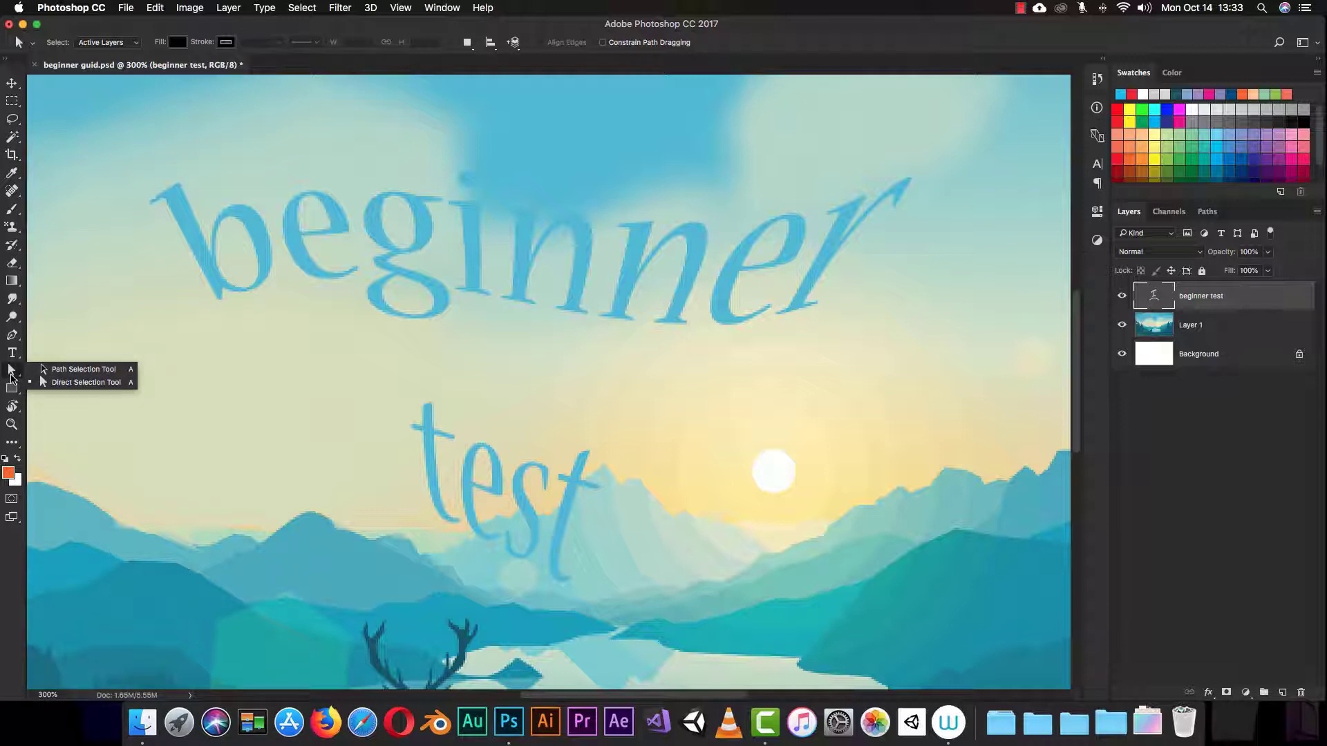
click(11, 375)
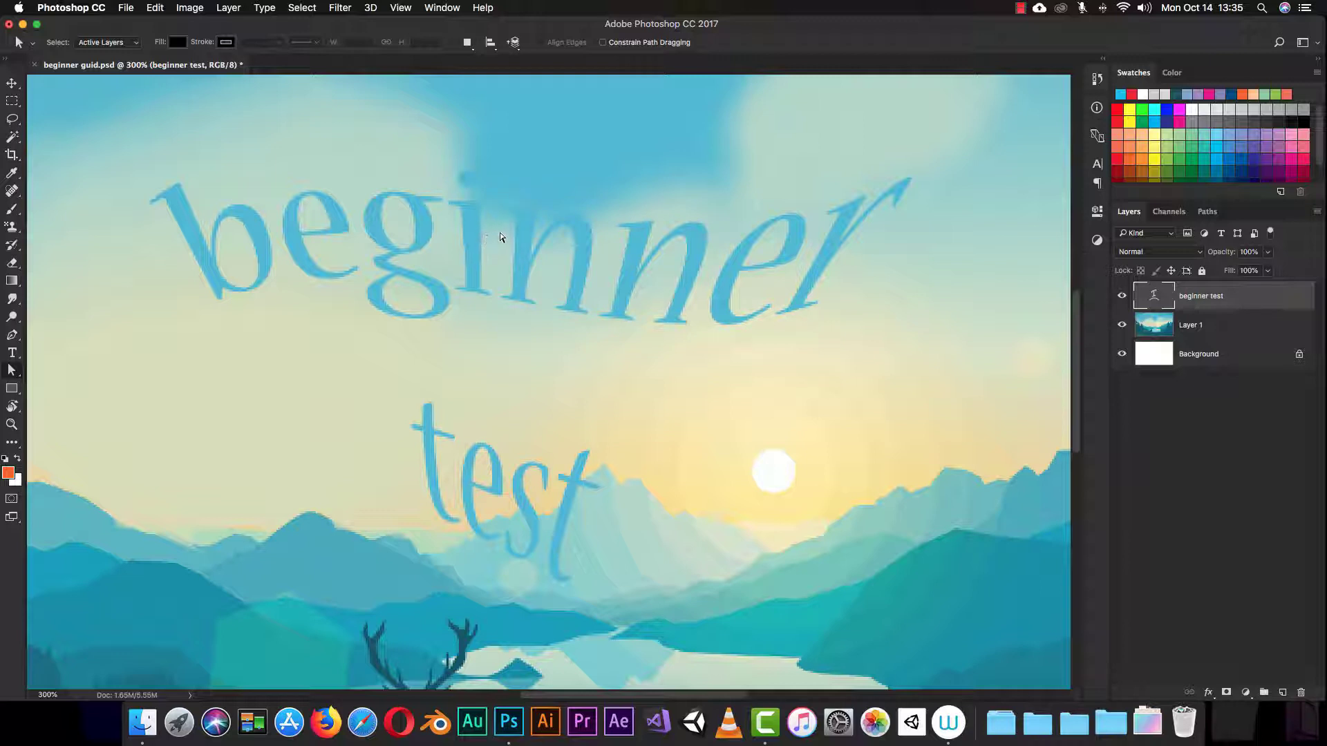
- Switch in turn to the Move, Rectangular Marquee, Lasso, Magic Wand, Crop and Brush tools, and make Layer 1 the active layer
key(v)
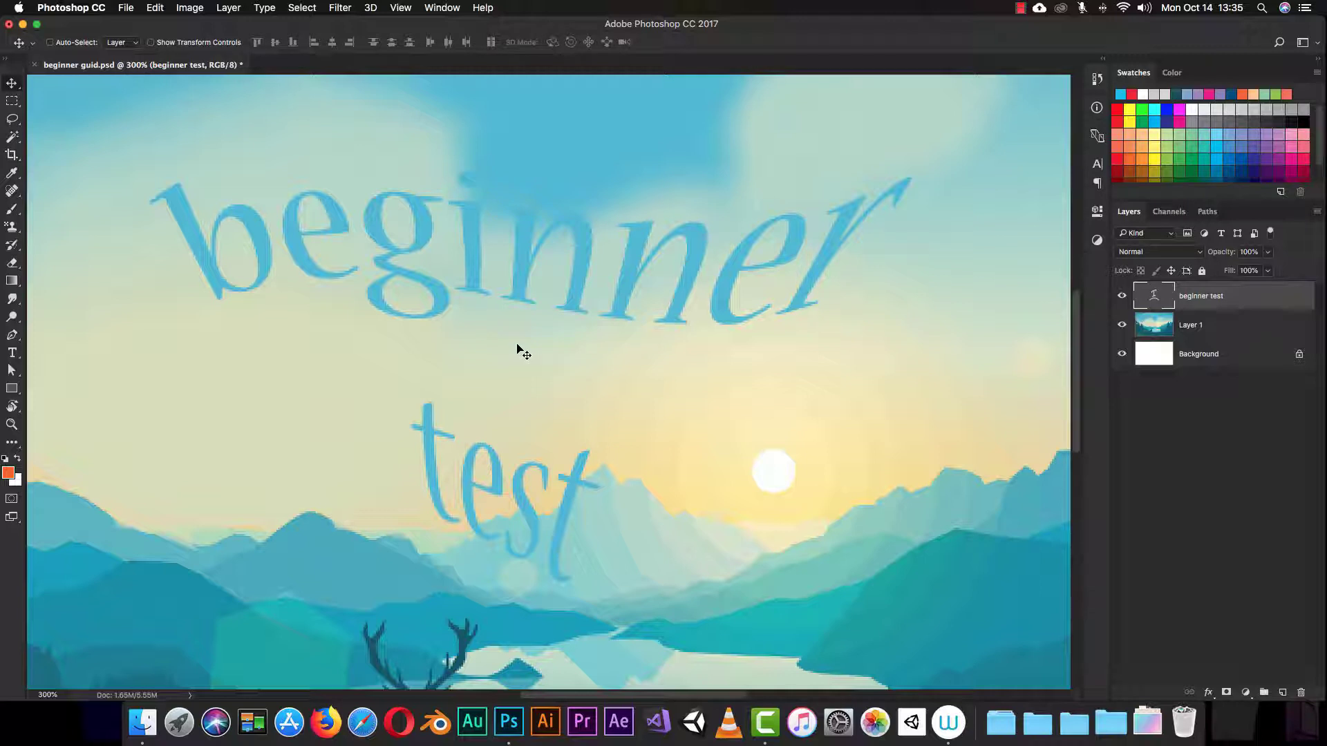
key(m)
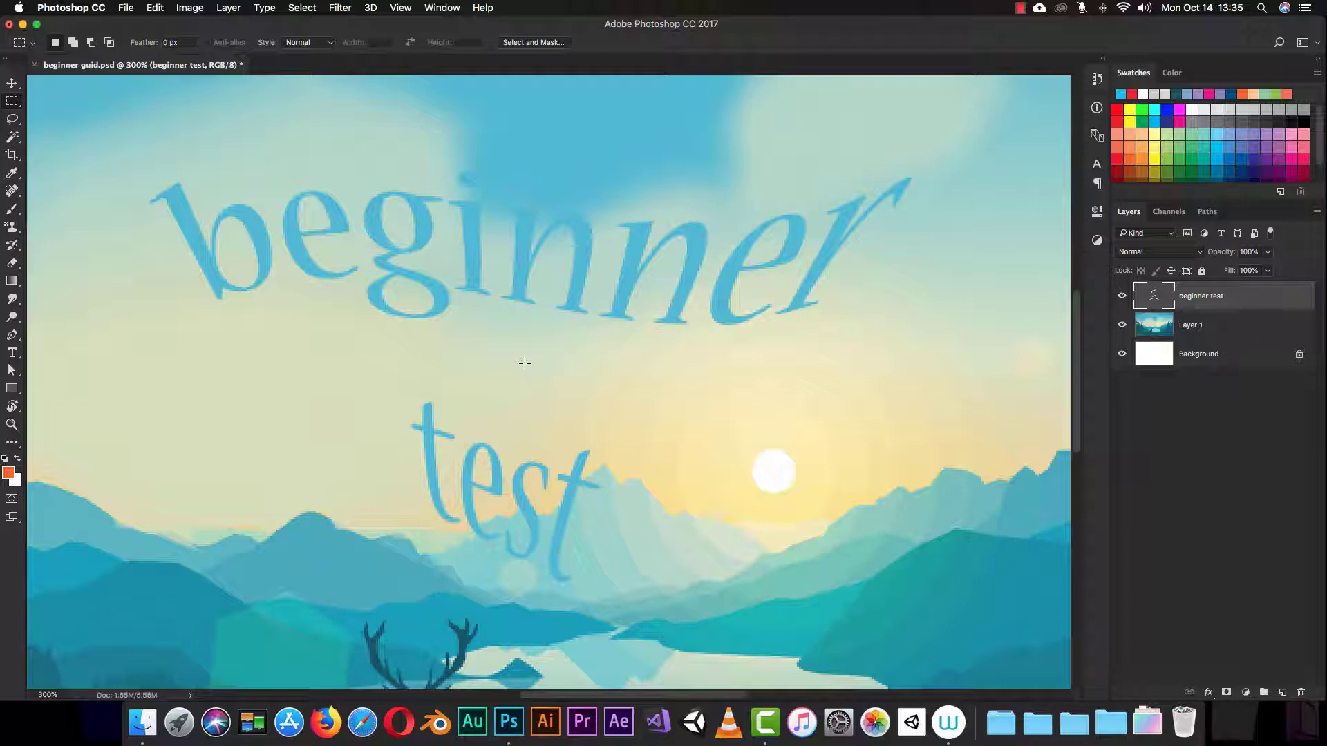
key(l)
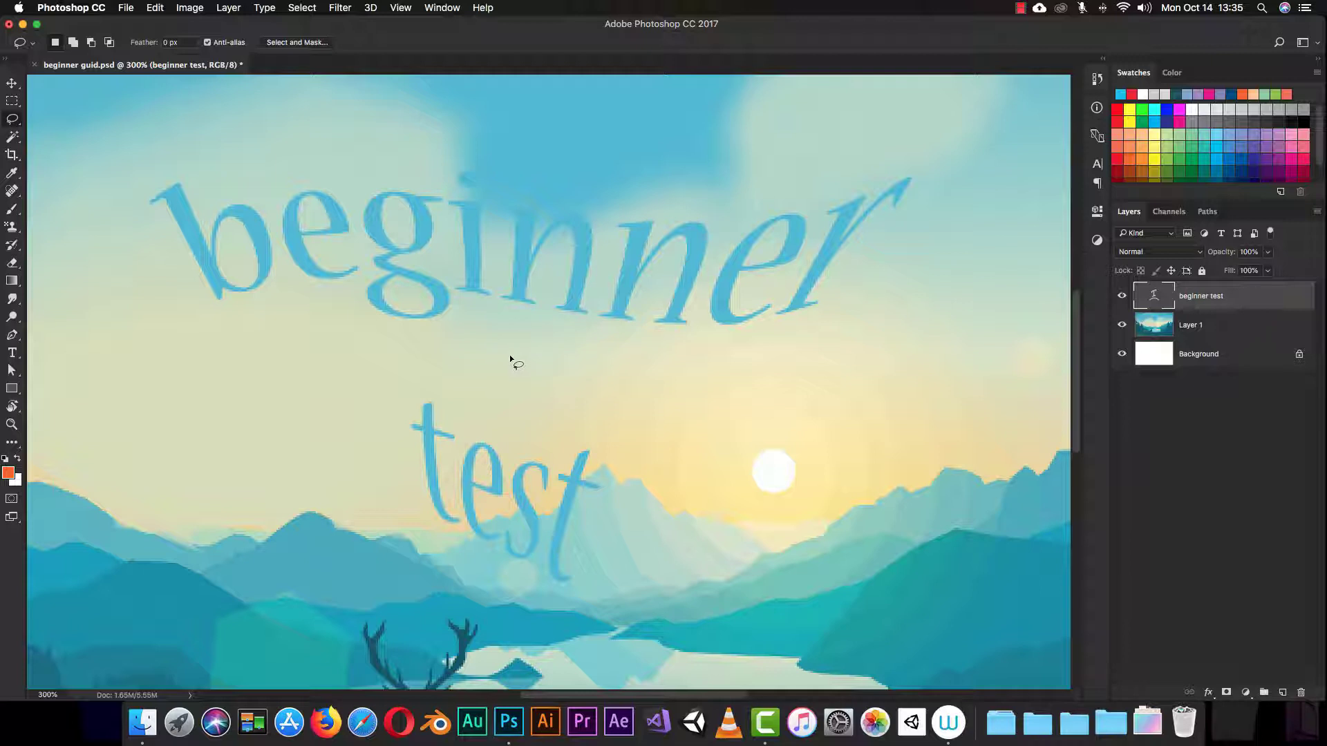
key(w)
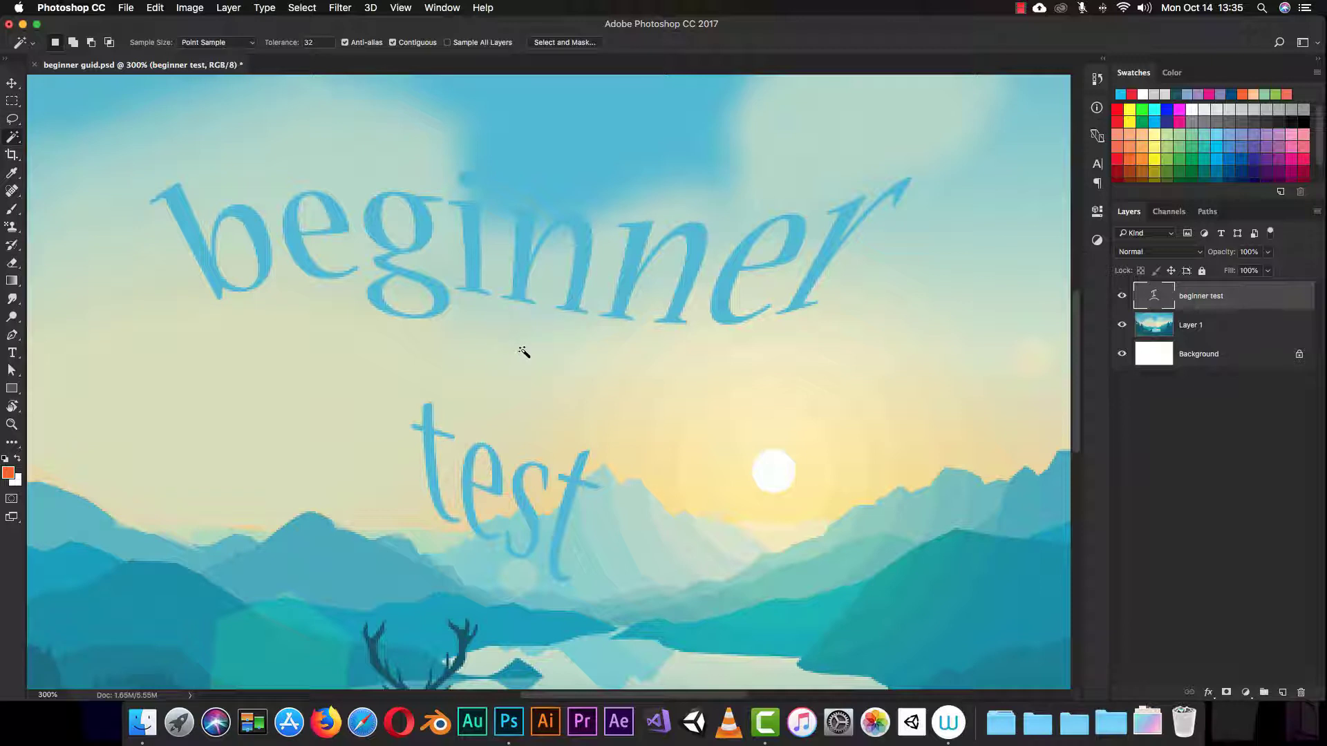
key(c)
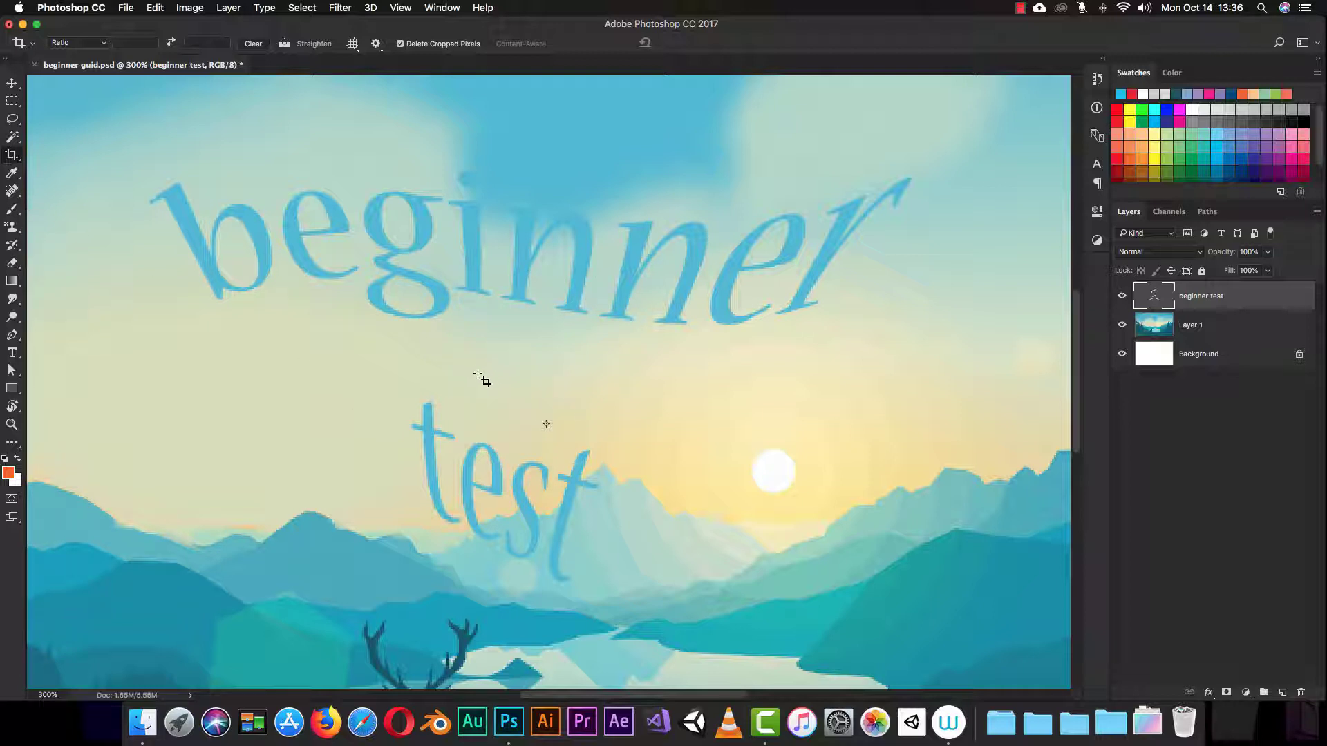
key(b)
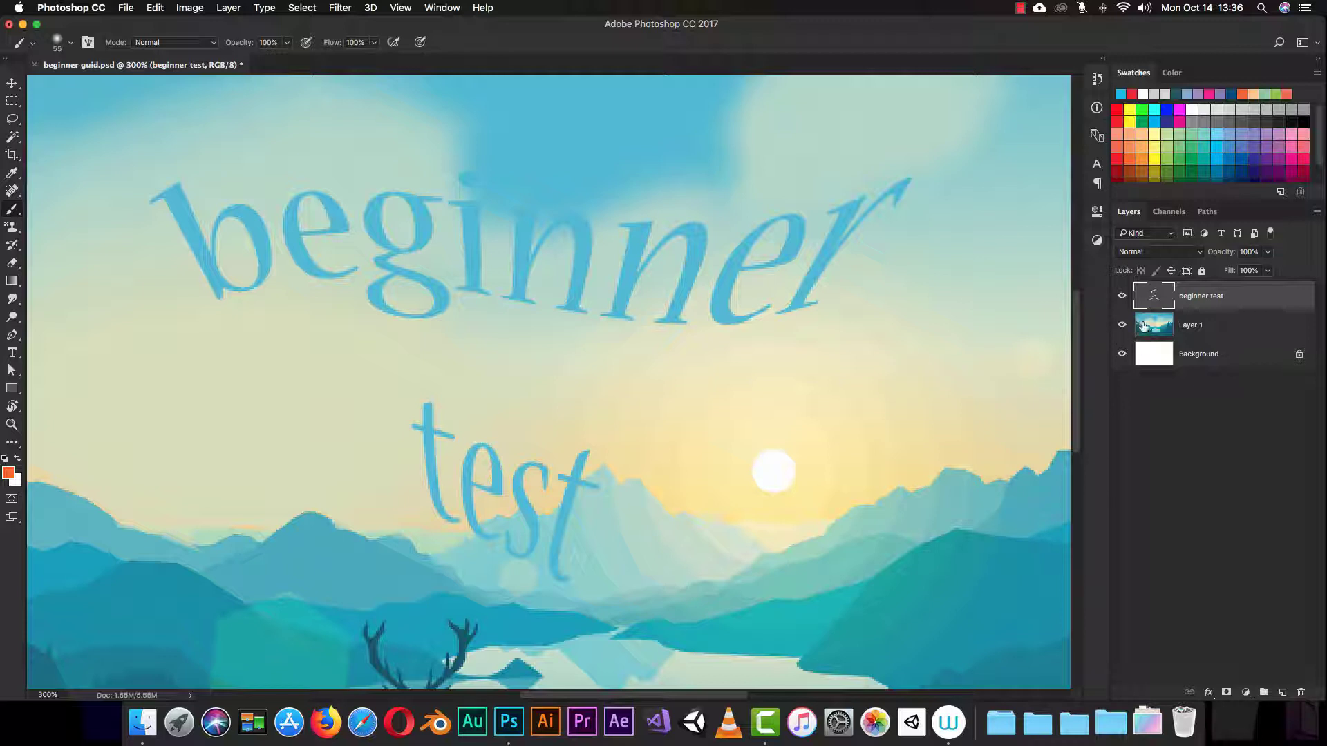
click(1142, 329)
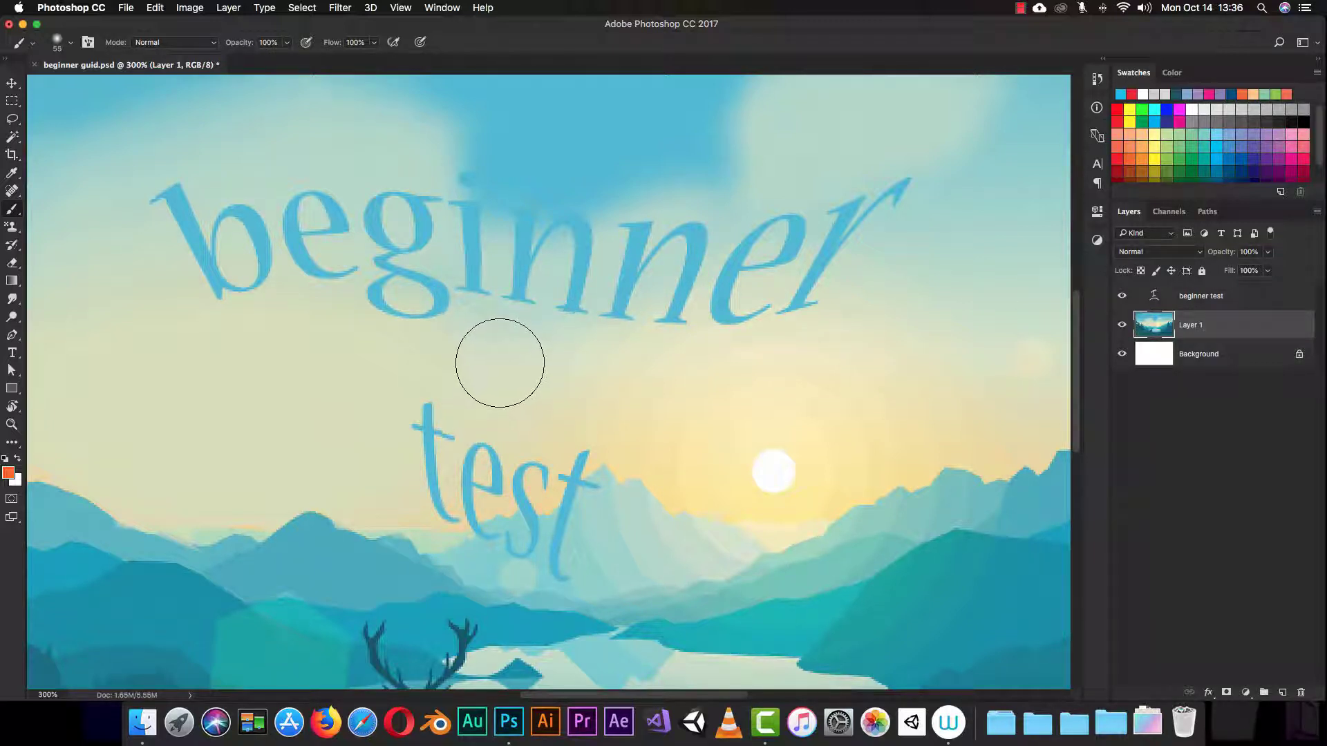
- Switch in turn to the Gradient, Pen, Type and Eyedropper tools
key(g)
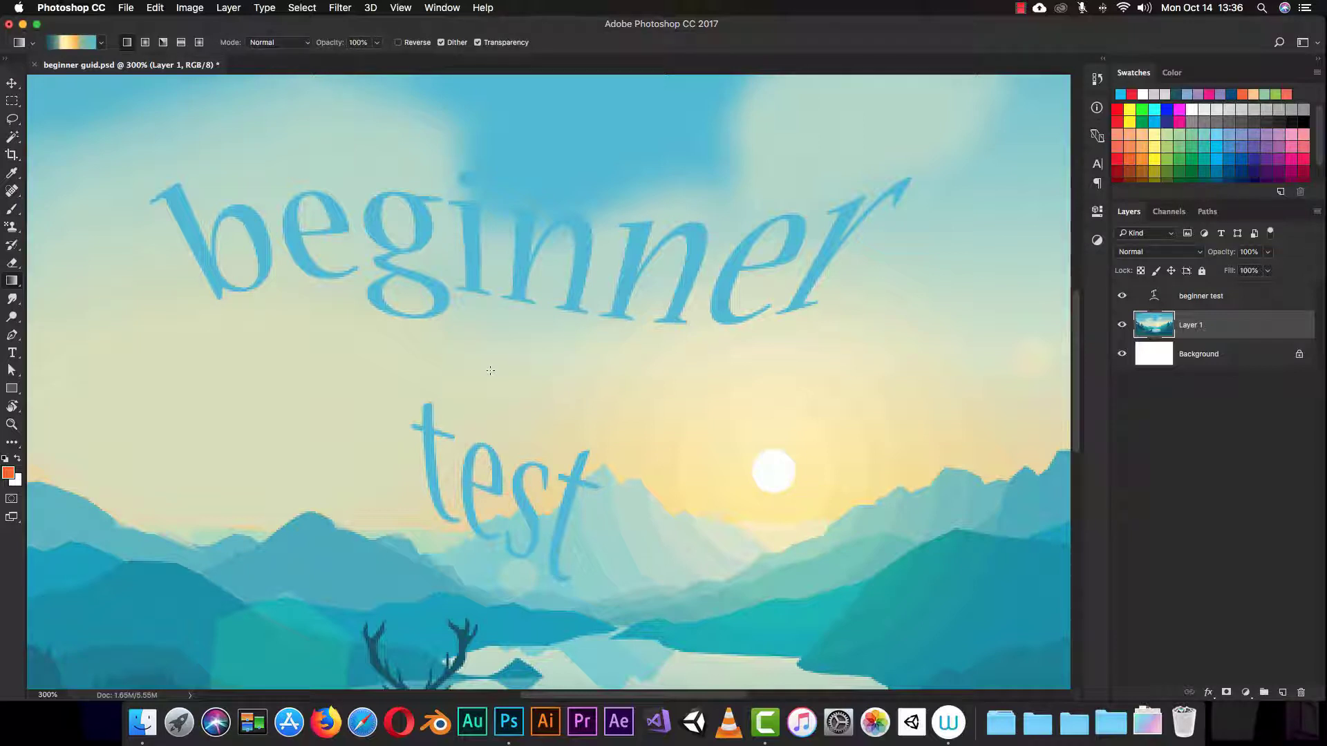
key(p)
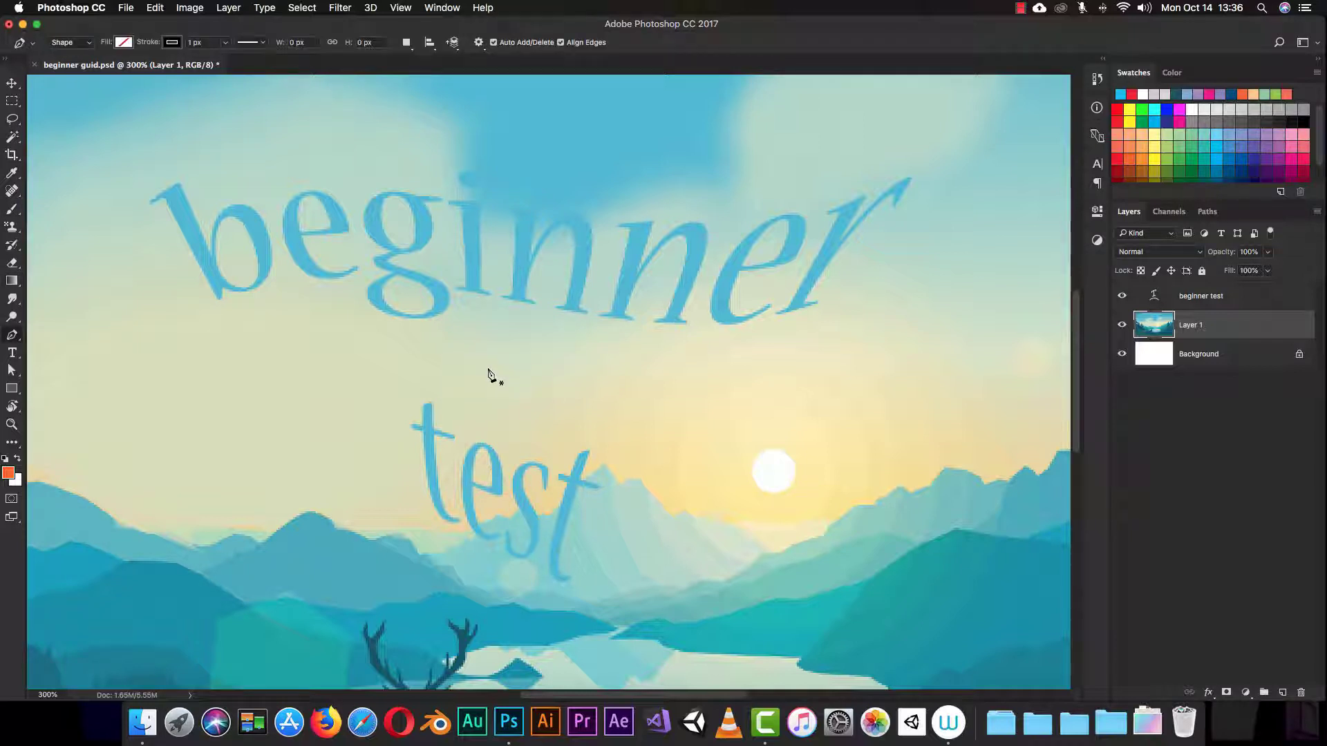
key(t)
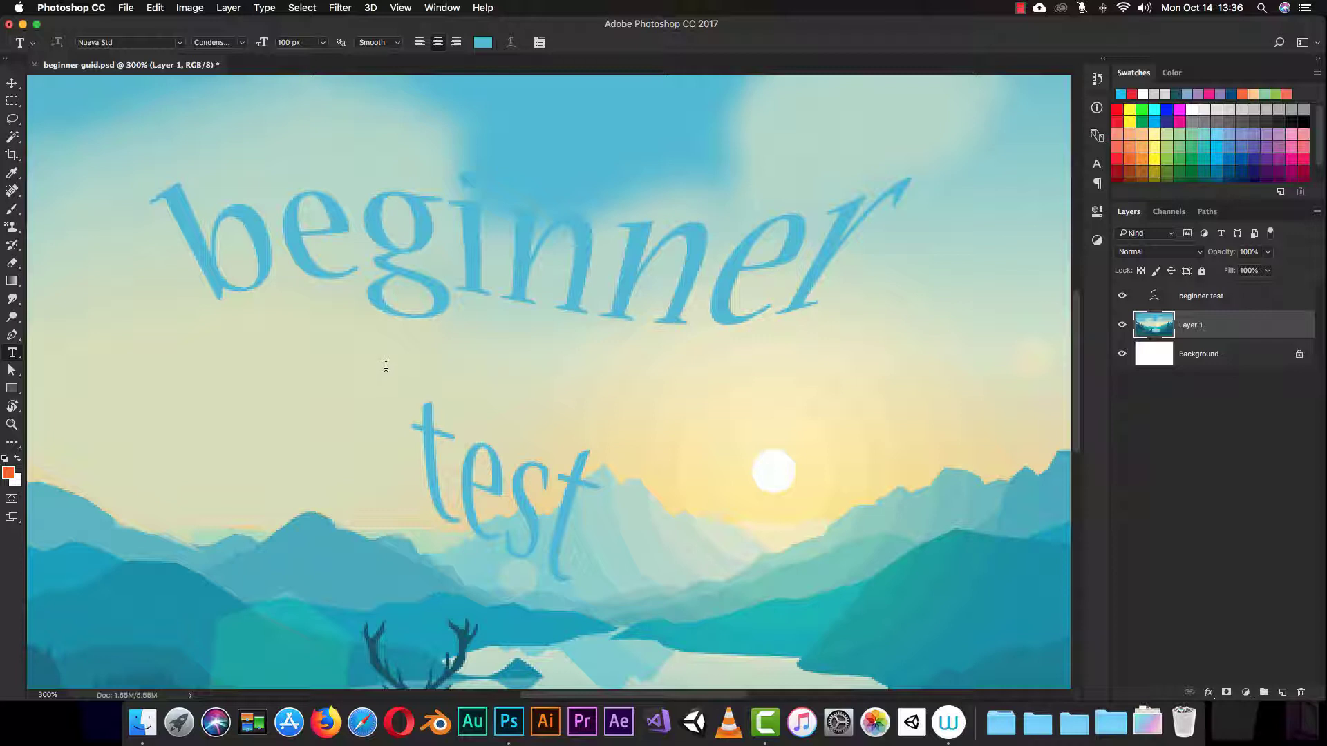
key(i)
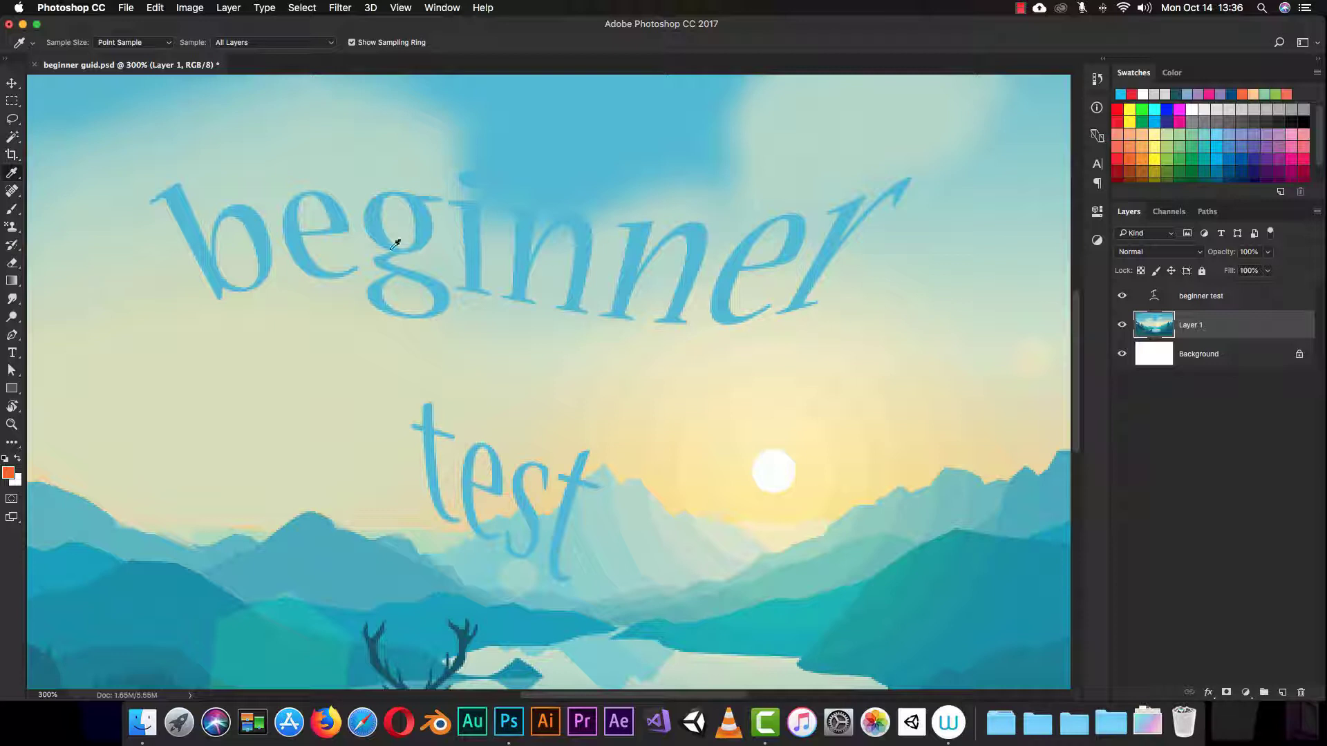
- Activate the Direct Selection tool briefly, switch to the Rectangle tool, and view the shape tools grouped with it
click(12, 371)
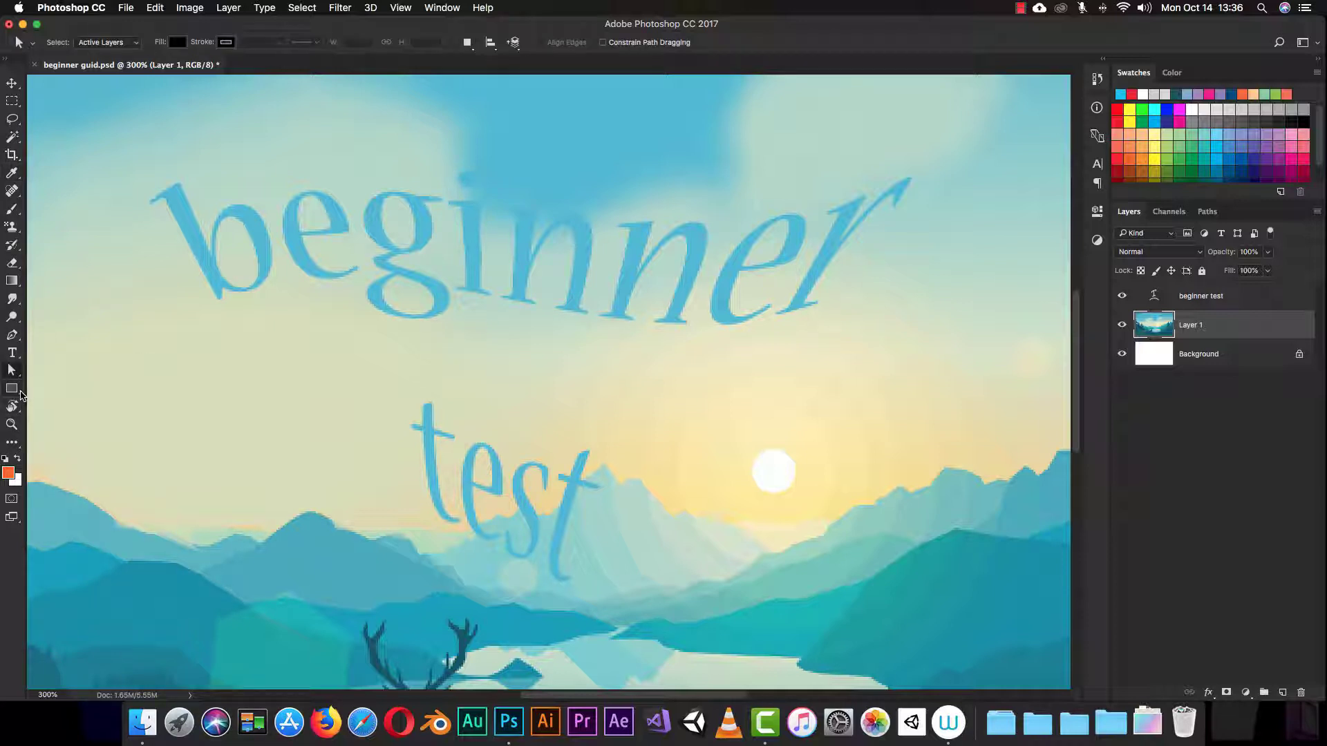
click(19, 393)
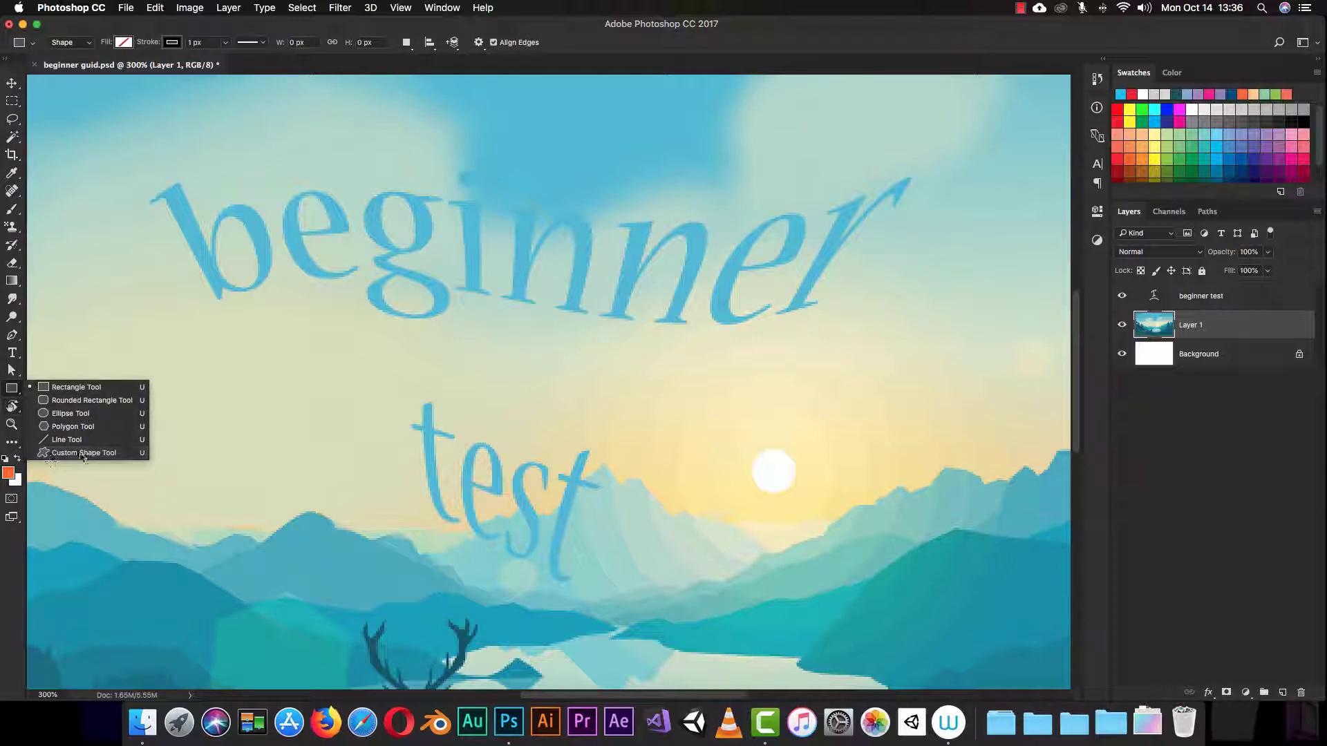
click(9, 391)
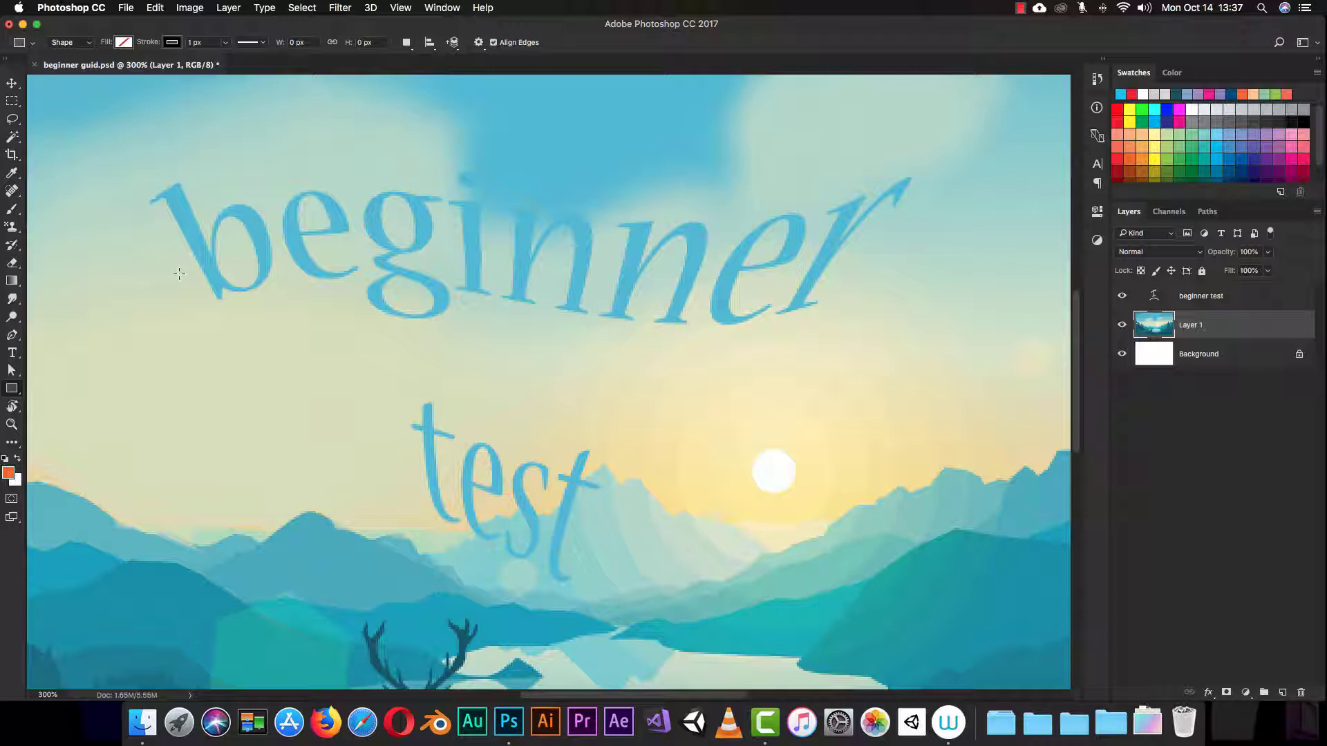
right_click(9, 391)
click(11, 399)
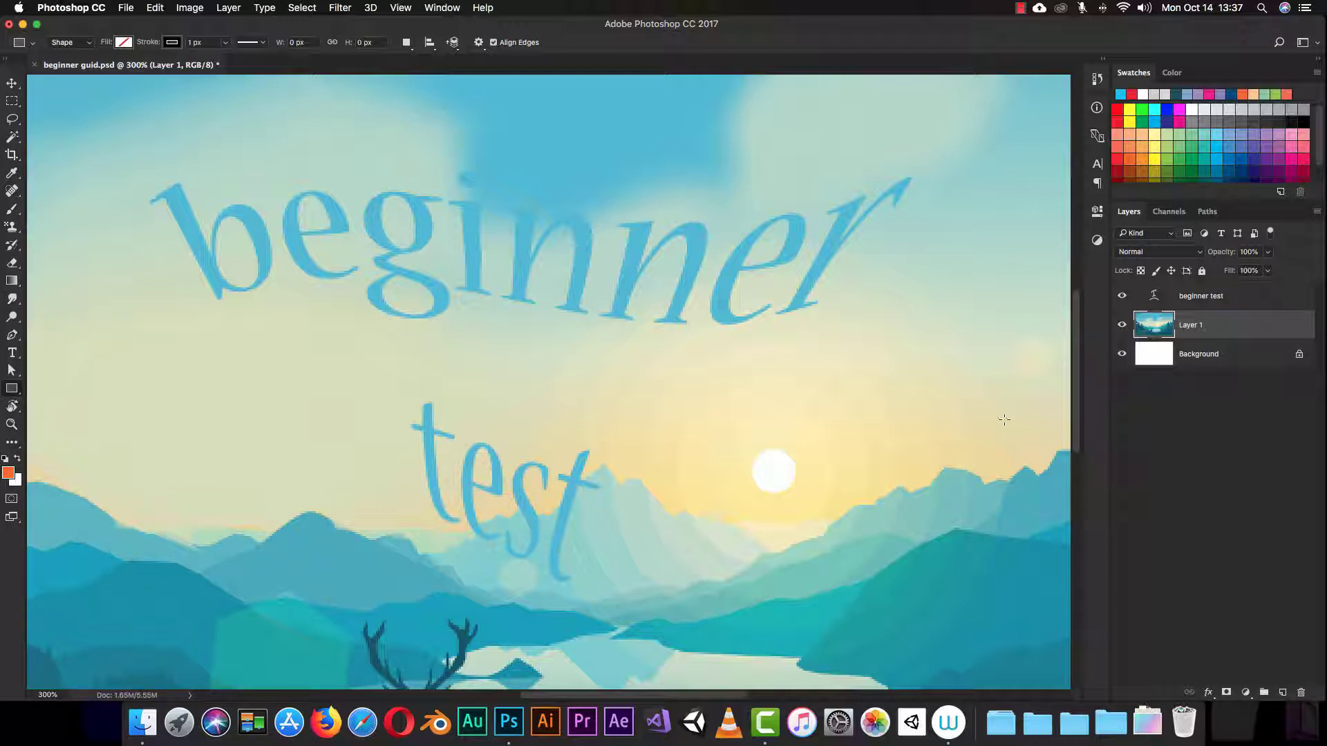